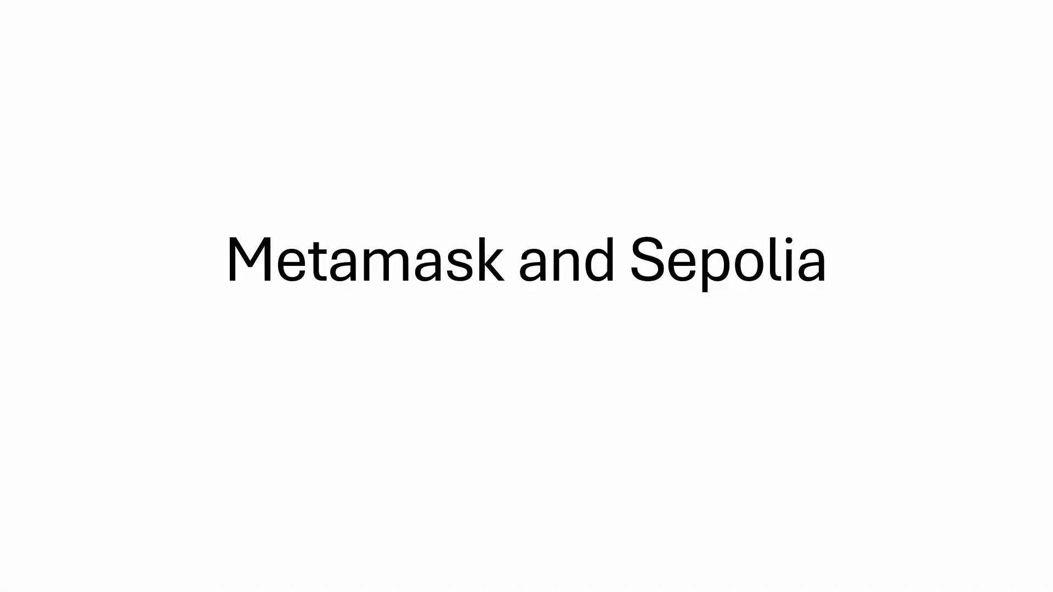
key(Right)
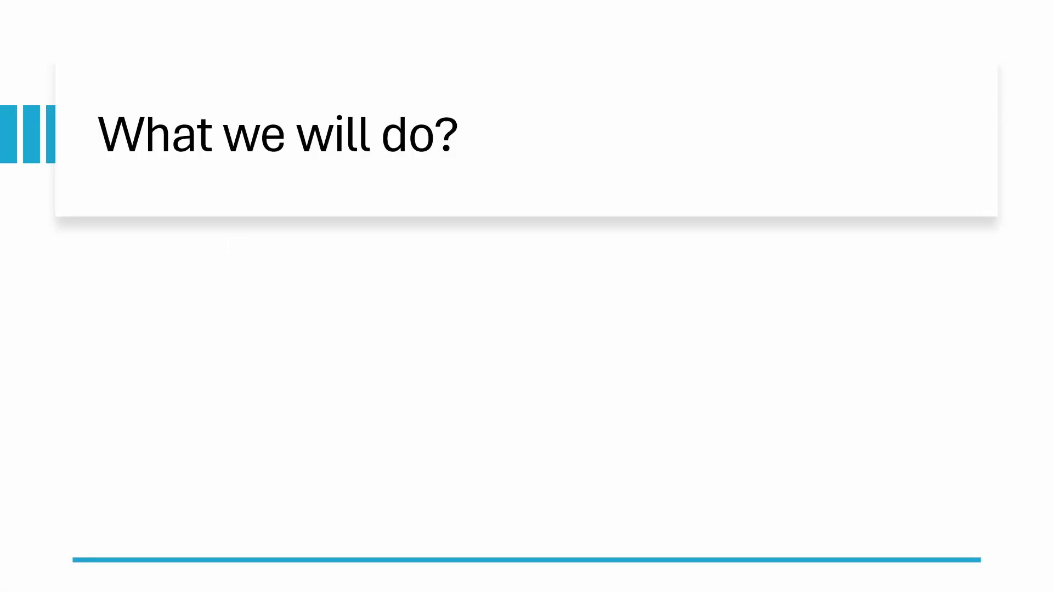
key(Right)
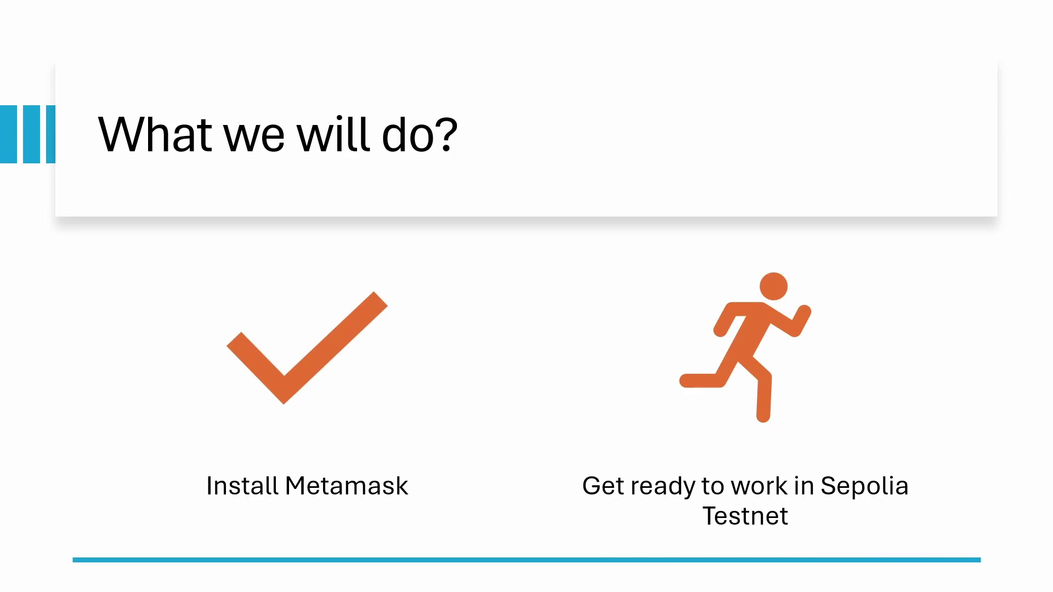
key(Right)
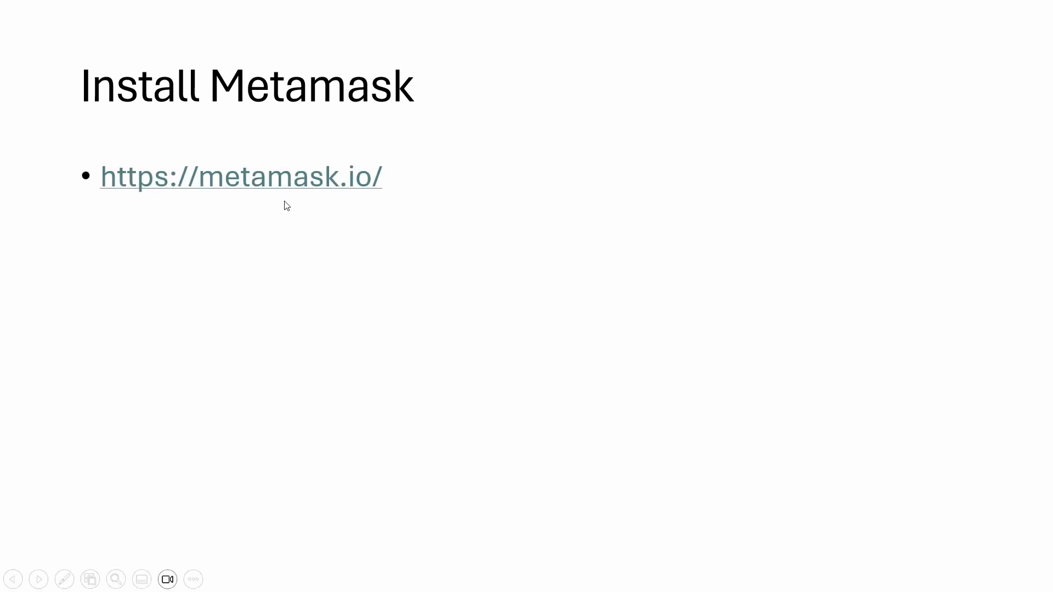
key(Right)
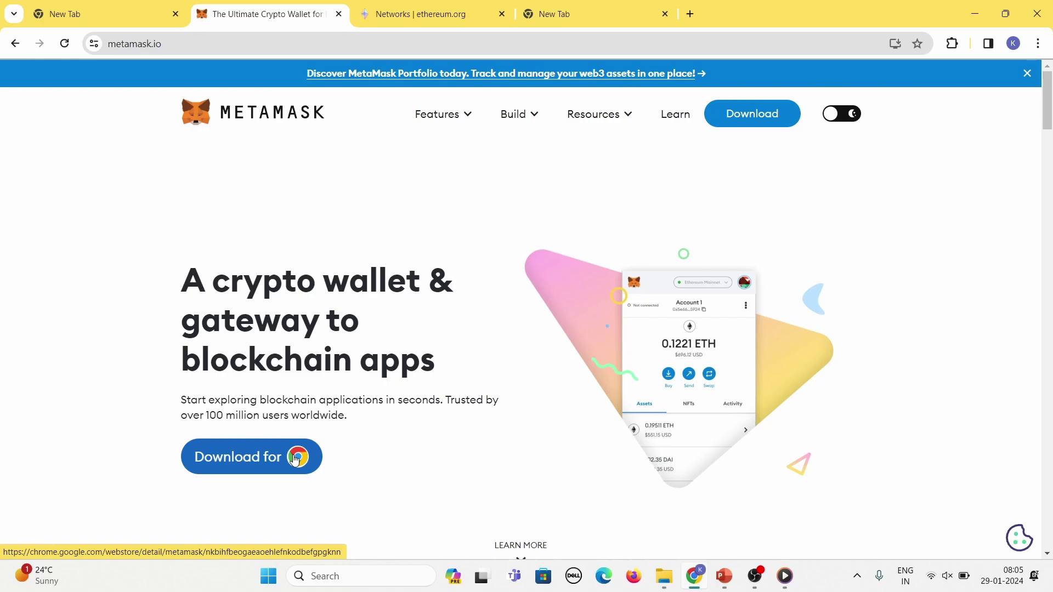
- Get the MetaMask extension for Chrome from the MetaMask website and add it to the browser
click(294, 460)
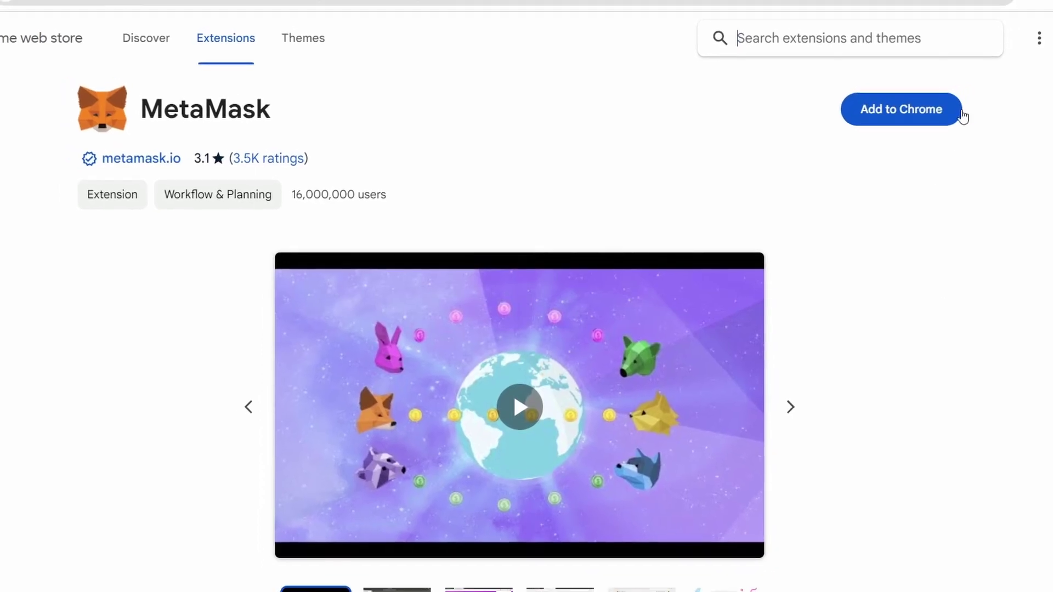
click(859, 145)
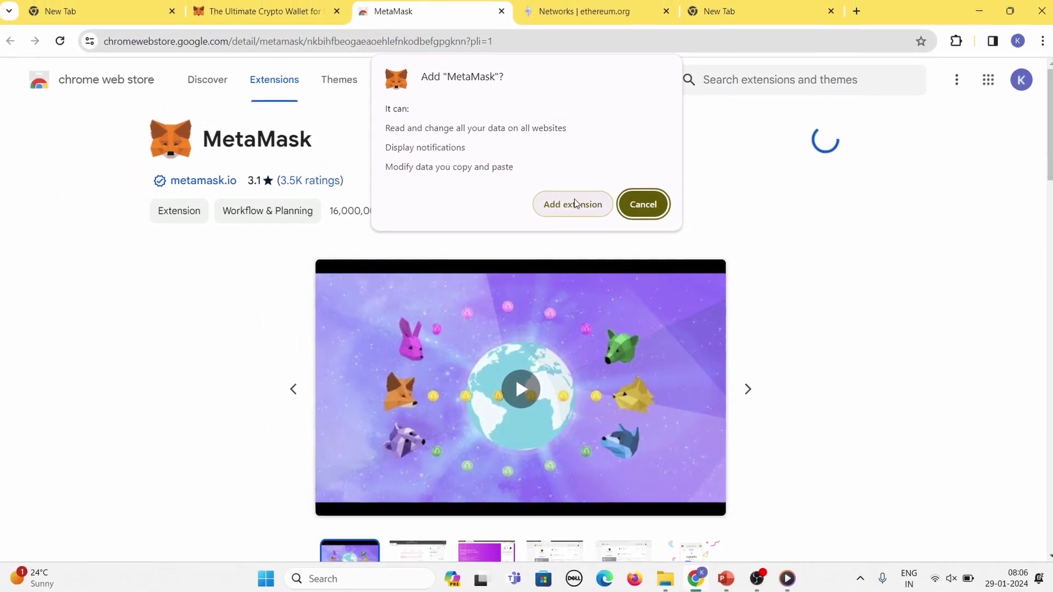
click(574, 204)
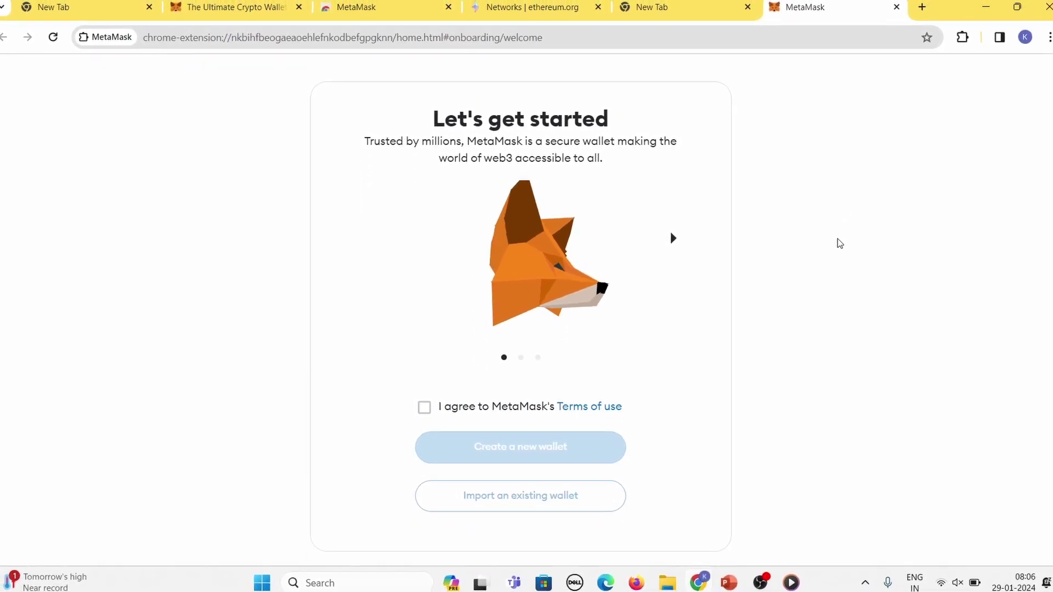
- Accept MetaMask's terms of use, start creating a new wallet, and decline the usage data collection
click(427, 407)
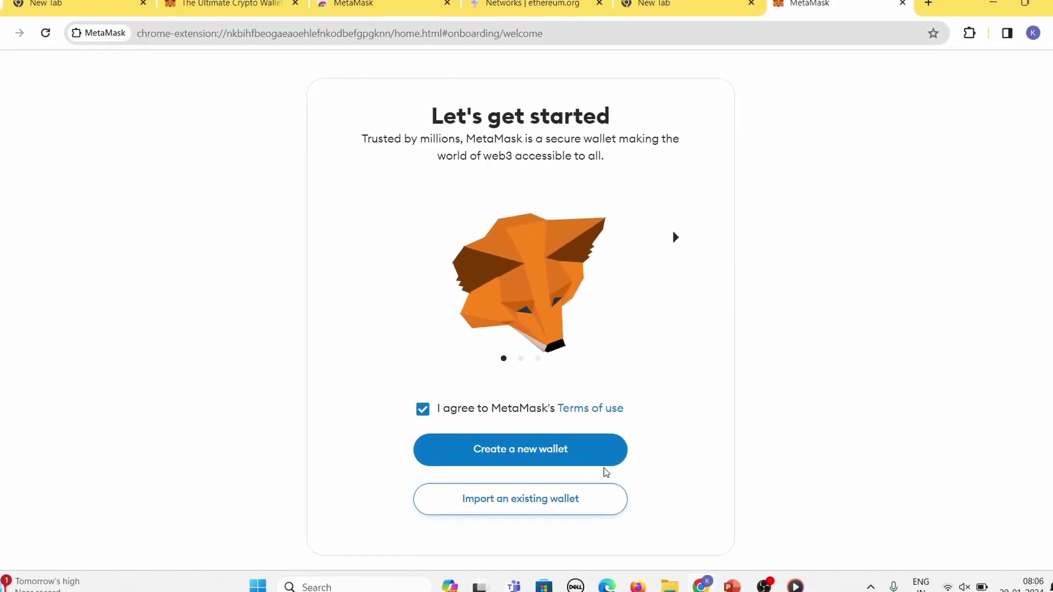
click(605, 461)
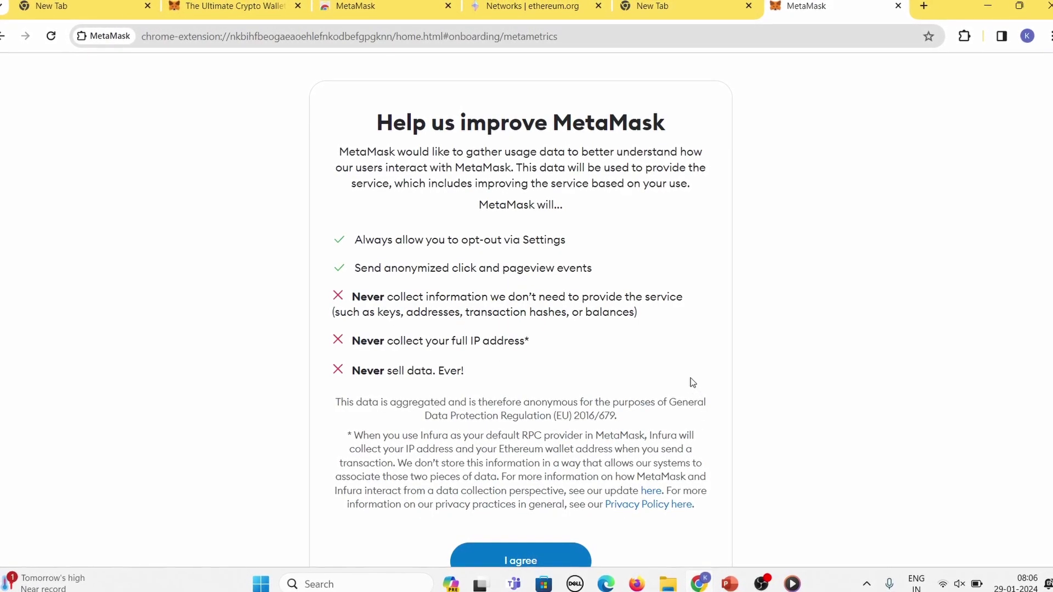
scroll(690, 378, down, 1)
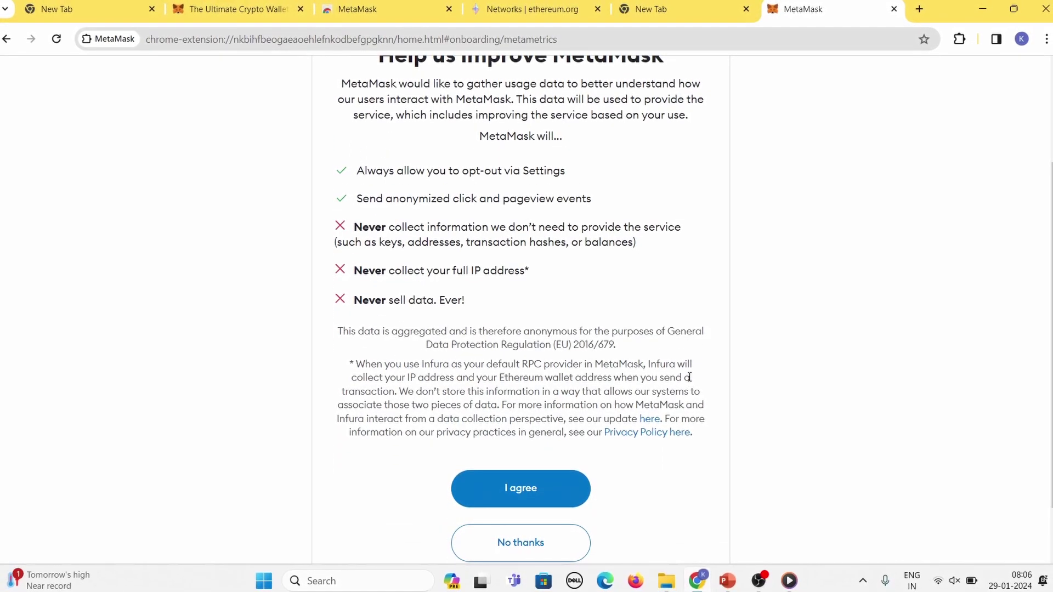
scroll(689, 378, down, 1)
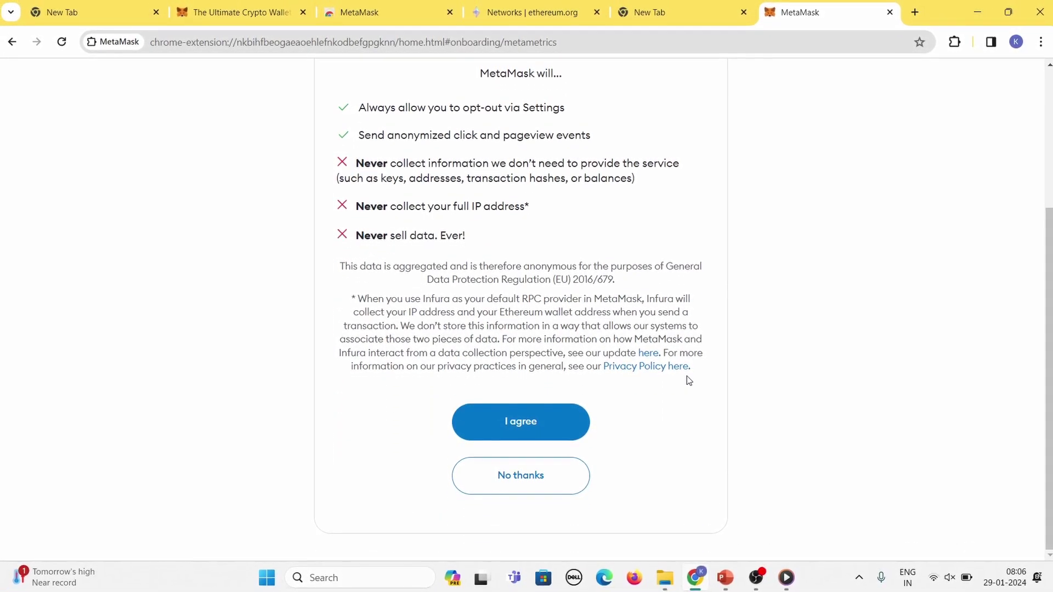
click(538, 476)
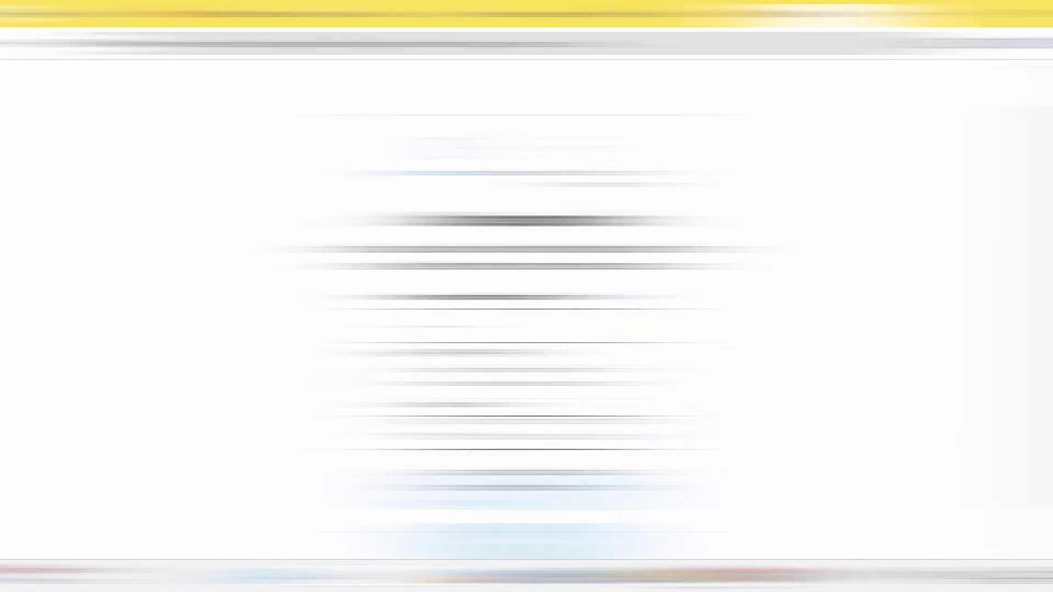
- Acknowledge that MetaMask cannot recover the password and create the new wallet
click(420, 421)
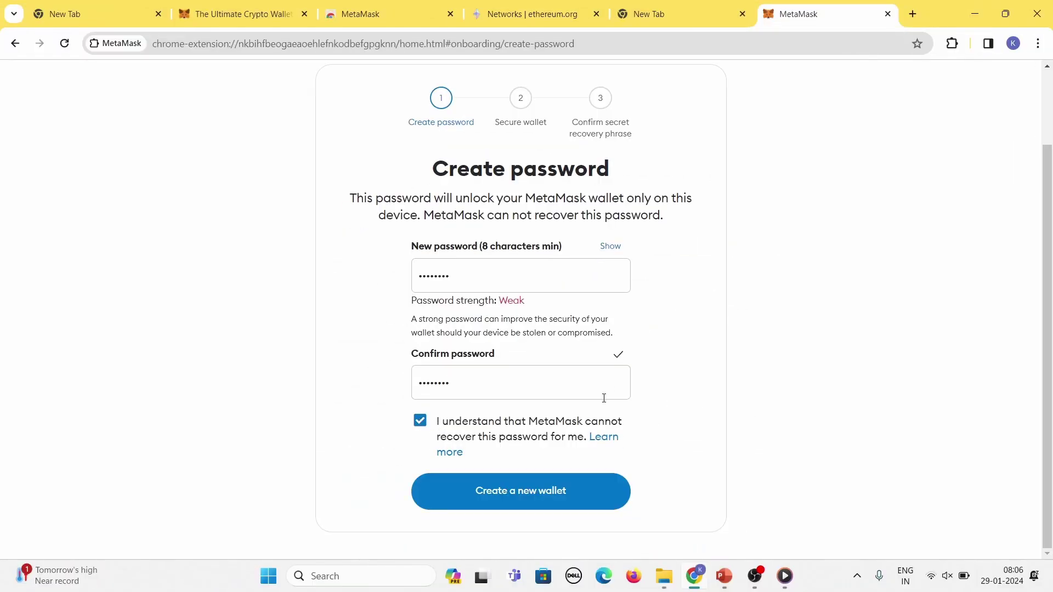
click(596, 498)
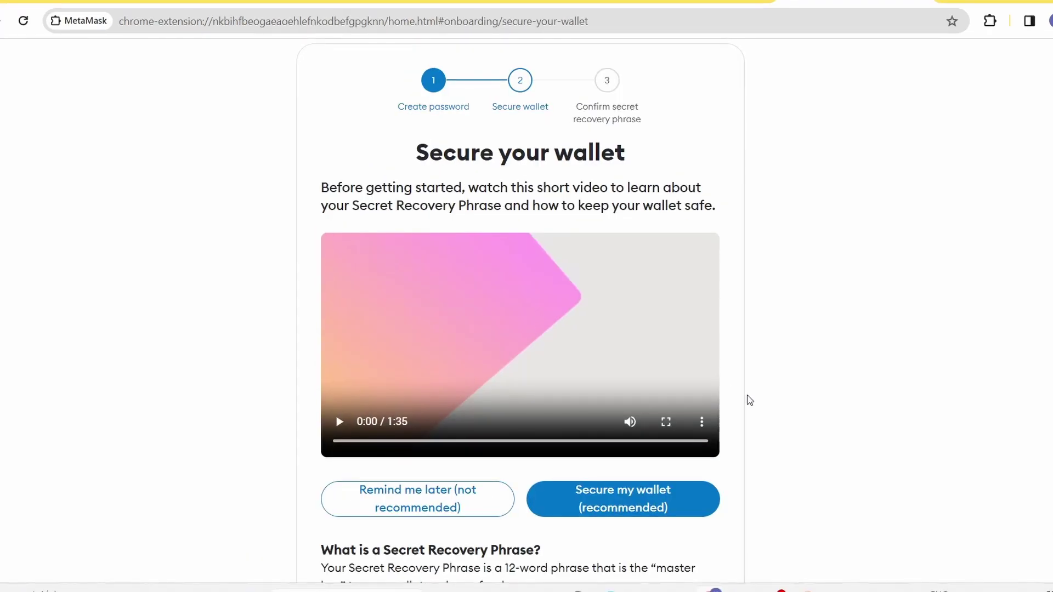
- Review the Secret Recovery Phrase guidance, choose to secure the wallet, and reveal the phrase
scroll(749, 400, down, 3)
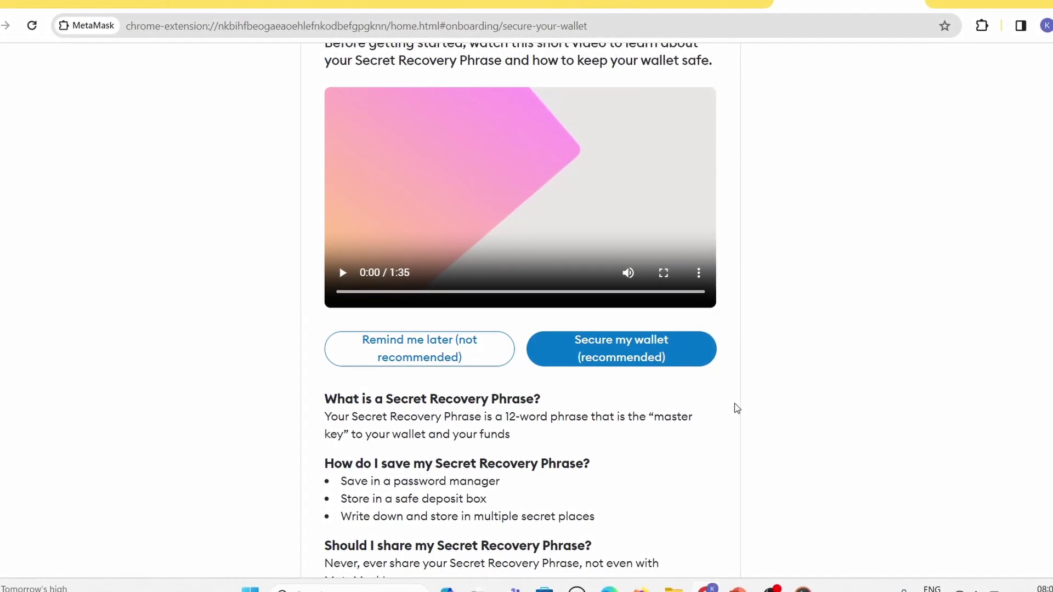
scroll(660, 379, down, 2)
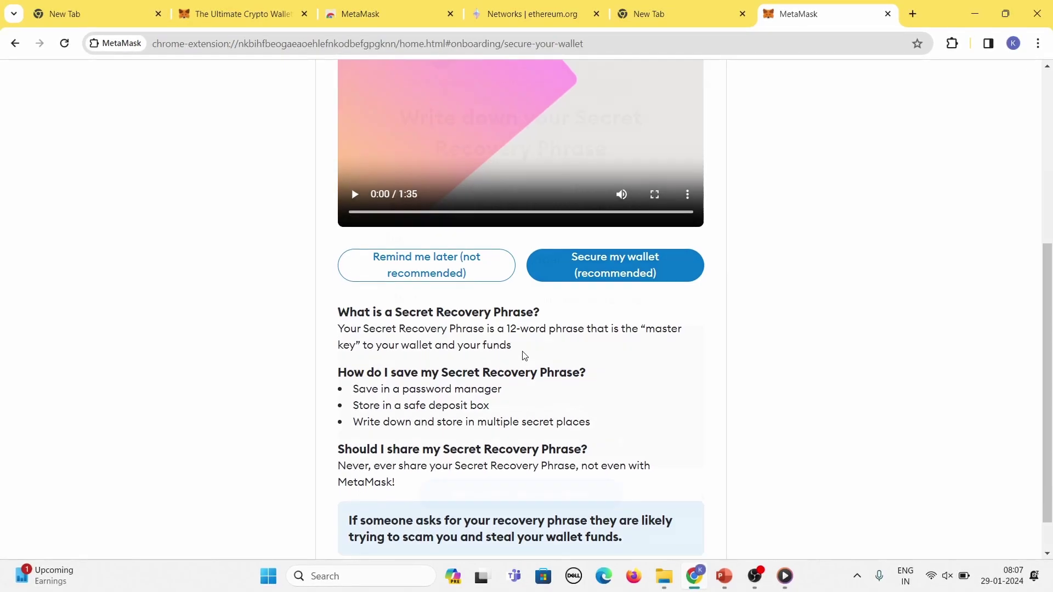
click(544, 277)
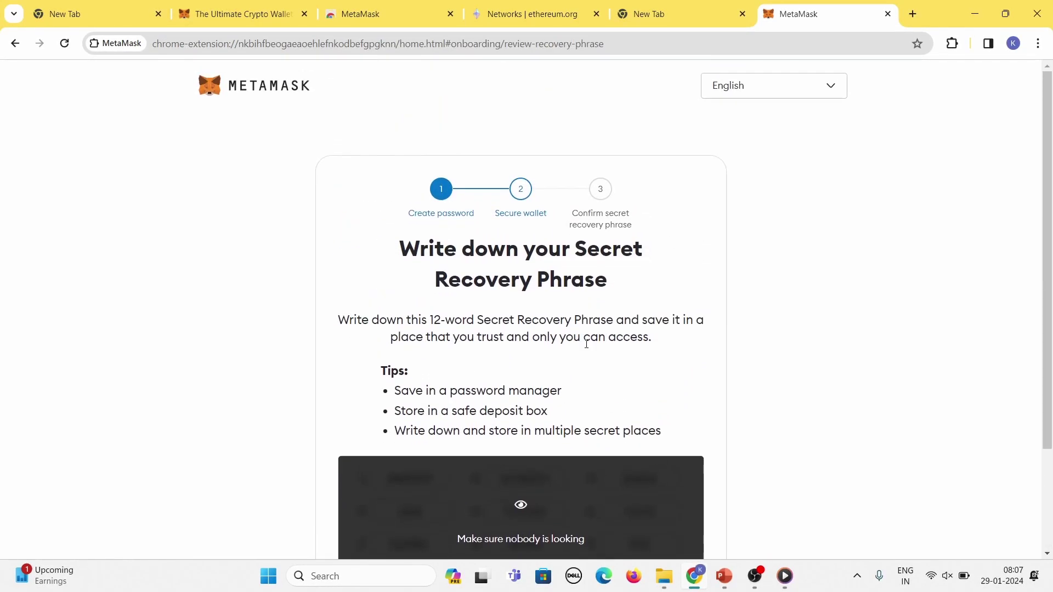
scroll(506, 459, down, 1)
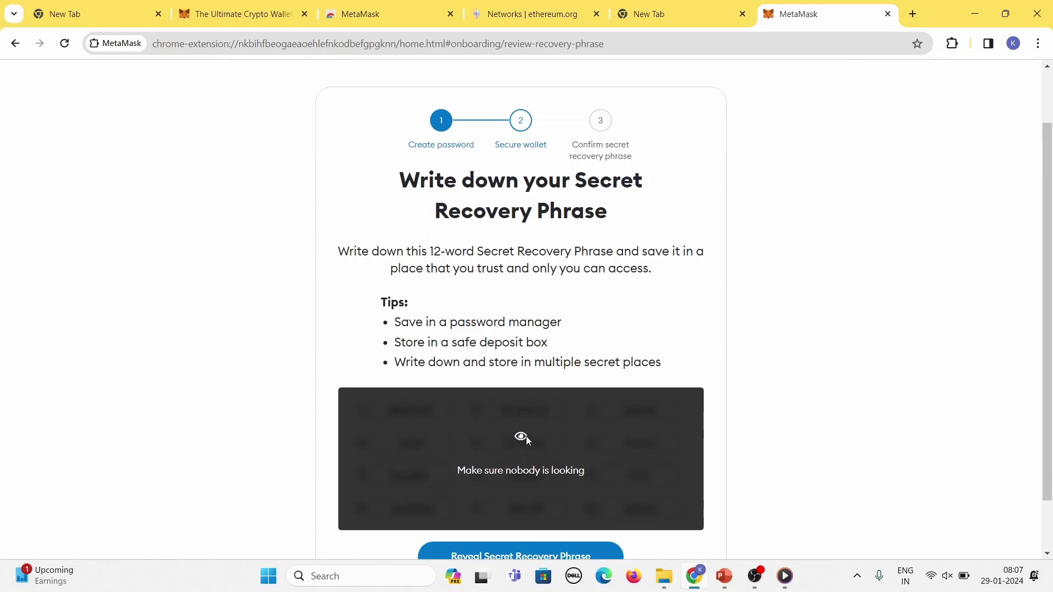
scroll(548, 442, down, 1)
click(598, 495)
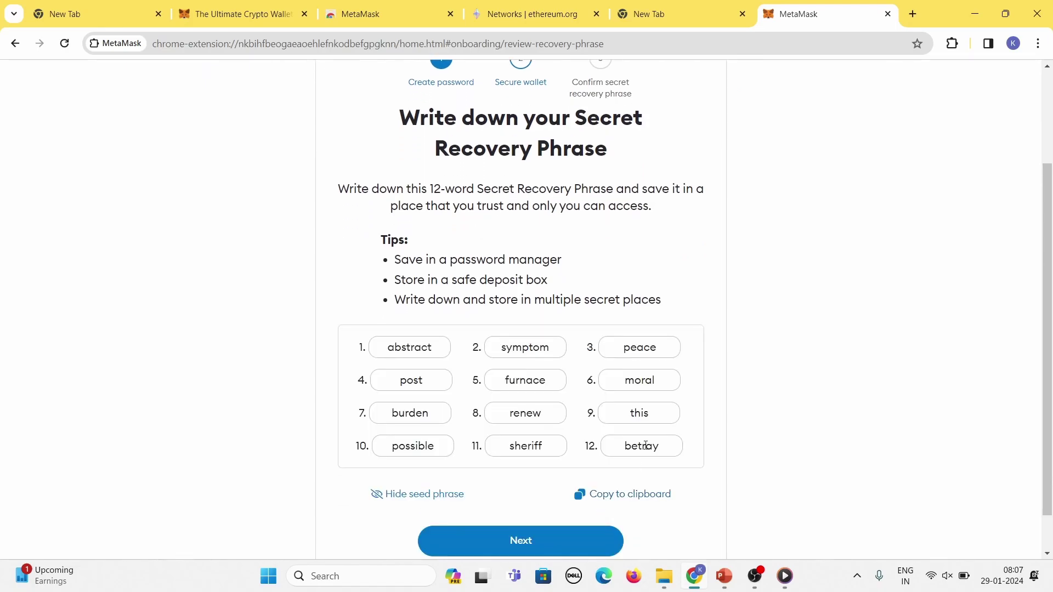
- Copy the Secret Recovery Phrase, paste it into a Notepad note, and return to the wallet setup
scroll(631, 456, down, 1)
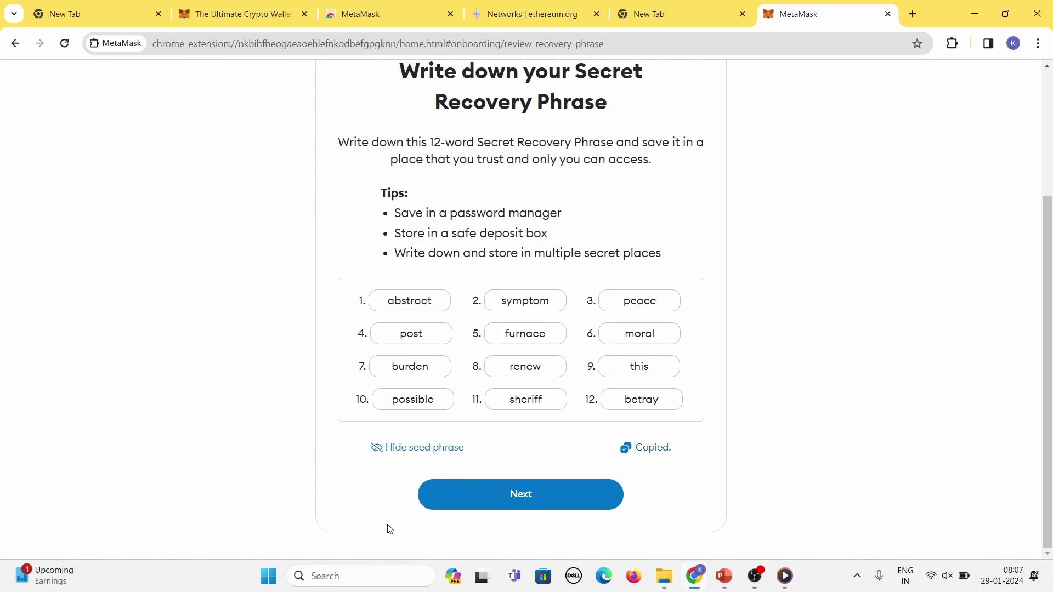
click(382, 577)
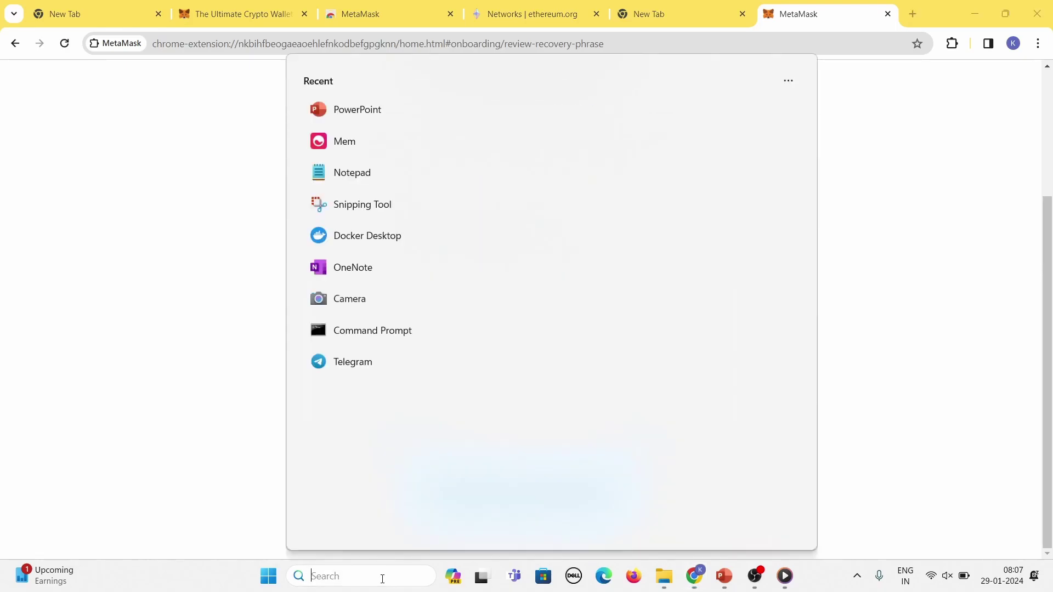
click(401, 183)
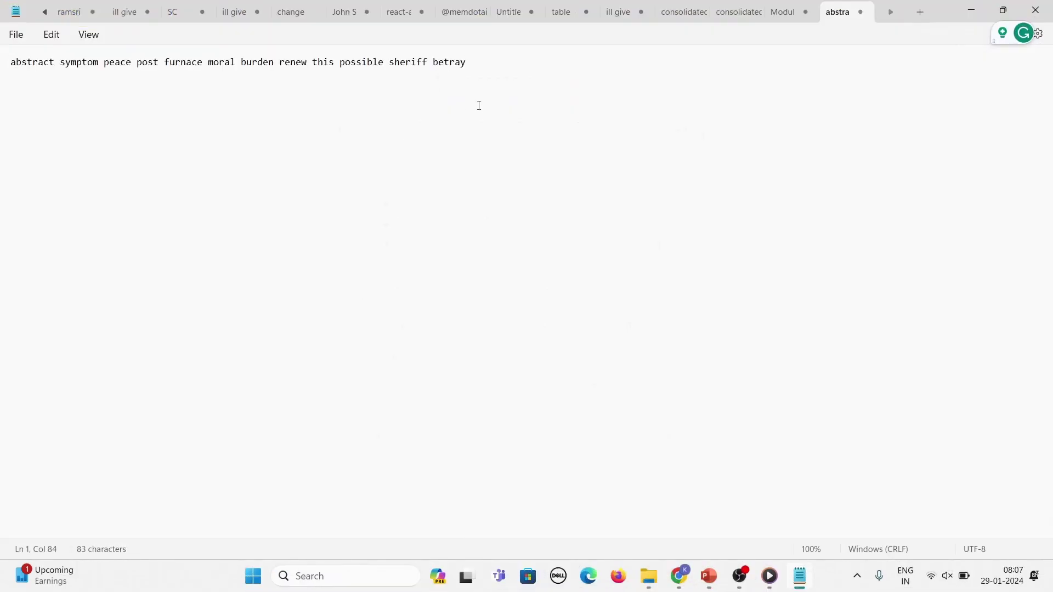
click(972, 10)
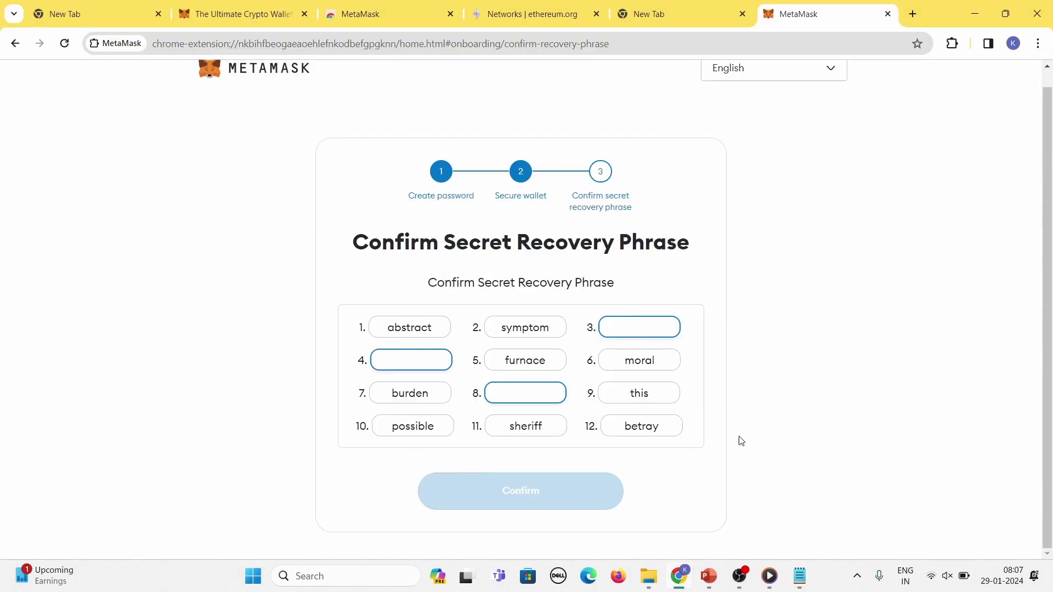
- Consult the Notepad note to fill in the missing Secret Recovery Phrase words, confirm the phrase, and acknowledge the wallet creation
click(802, 581)
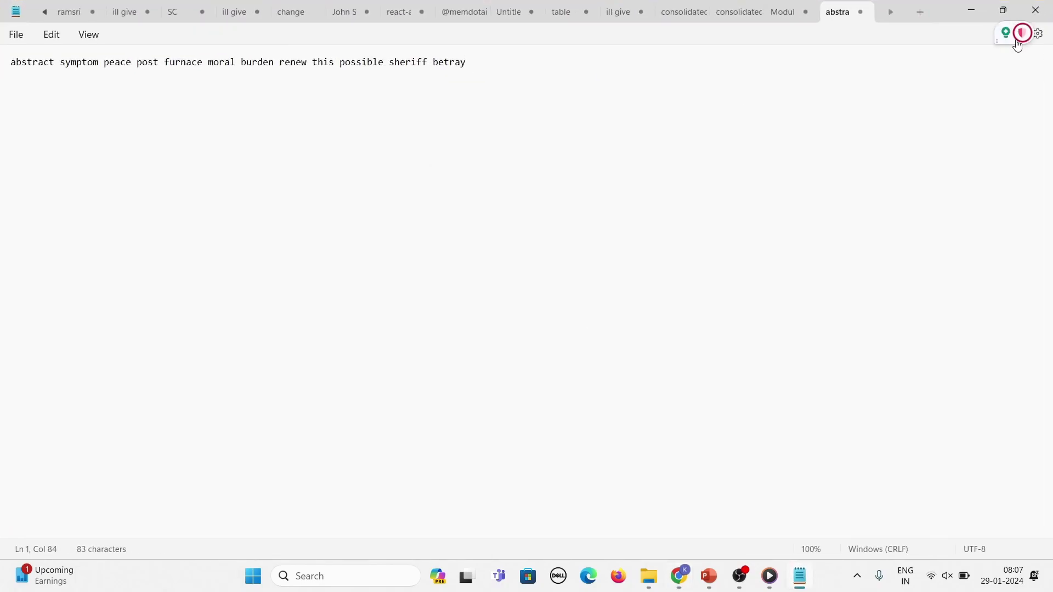
click(1006, 10)
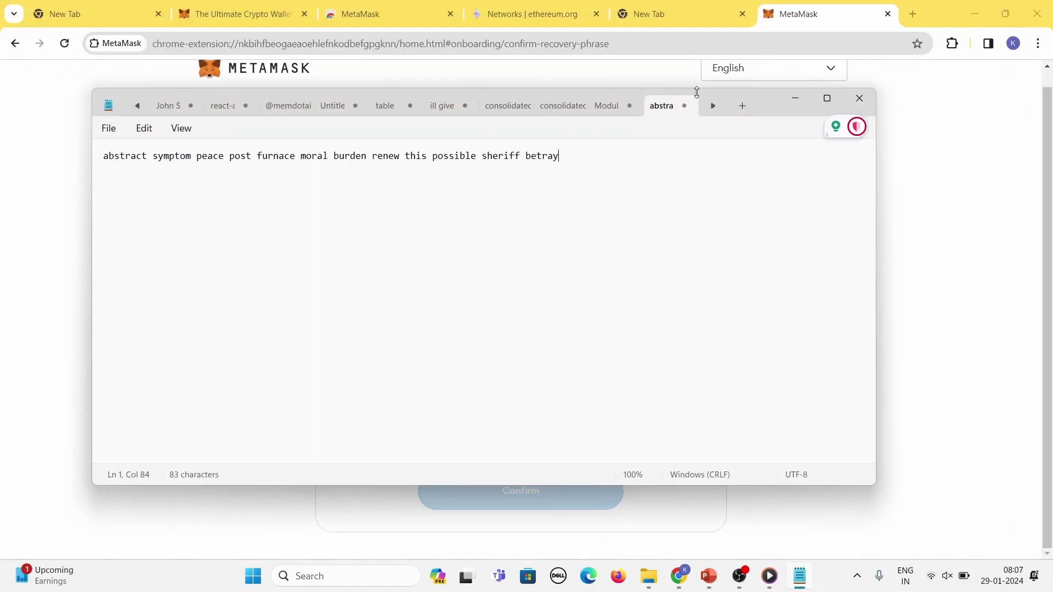
drag(770, 103, 829, 417)
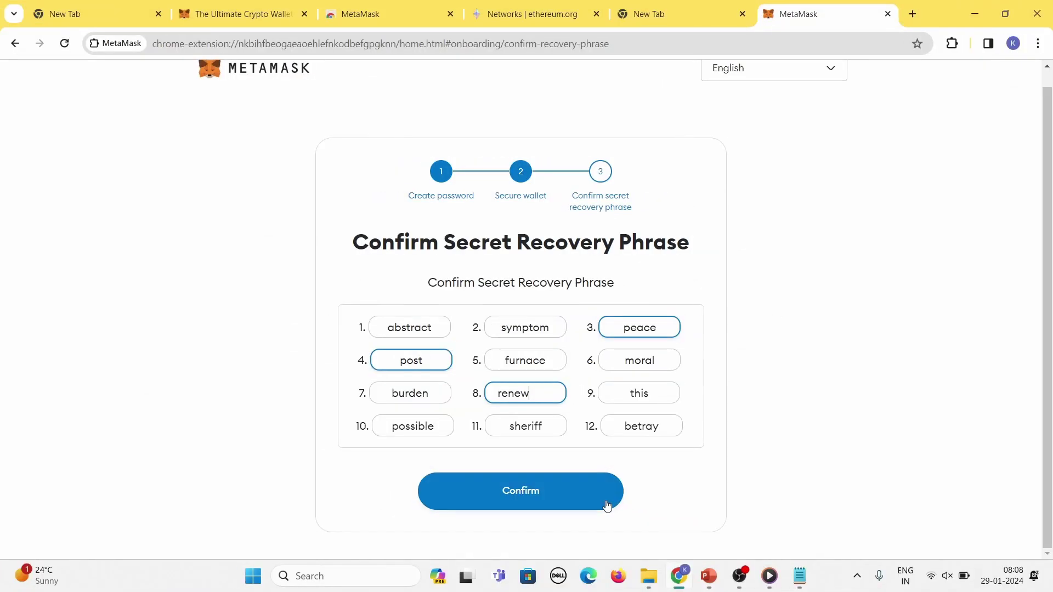
click(607, 502)
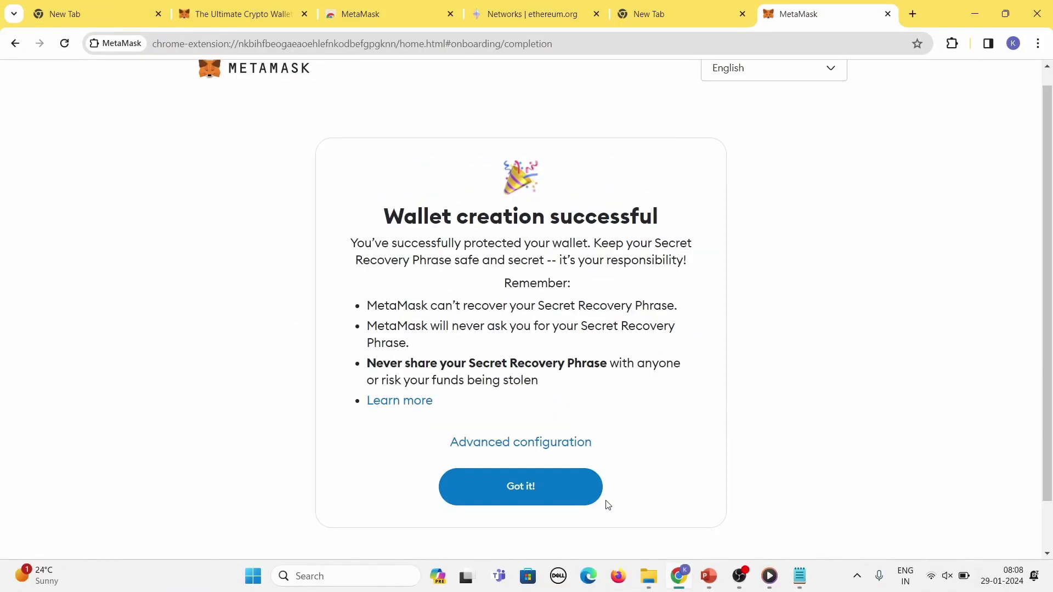
click(566, 498)
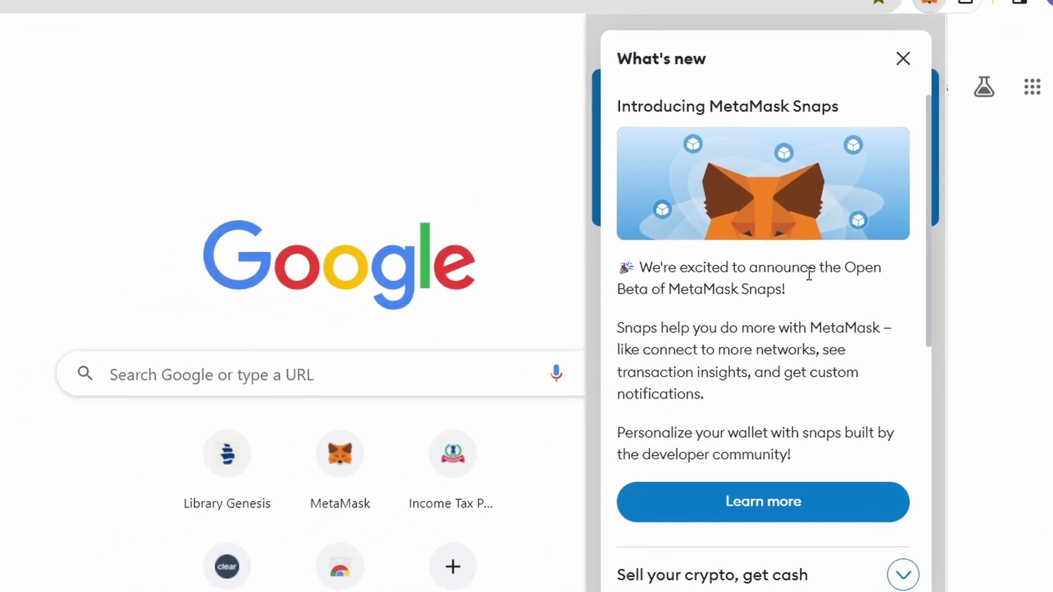
- Look through the What's new announcements in the MetaMask extension and dismiss them
scroll(847, 315, down, 5)
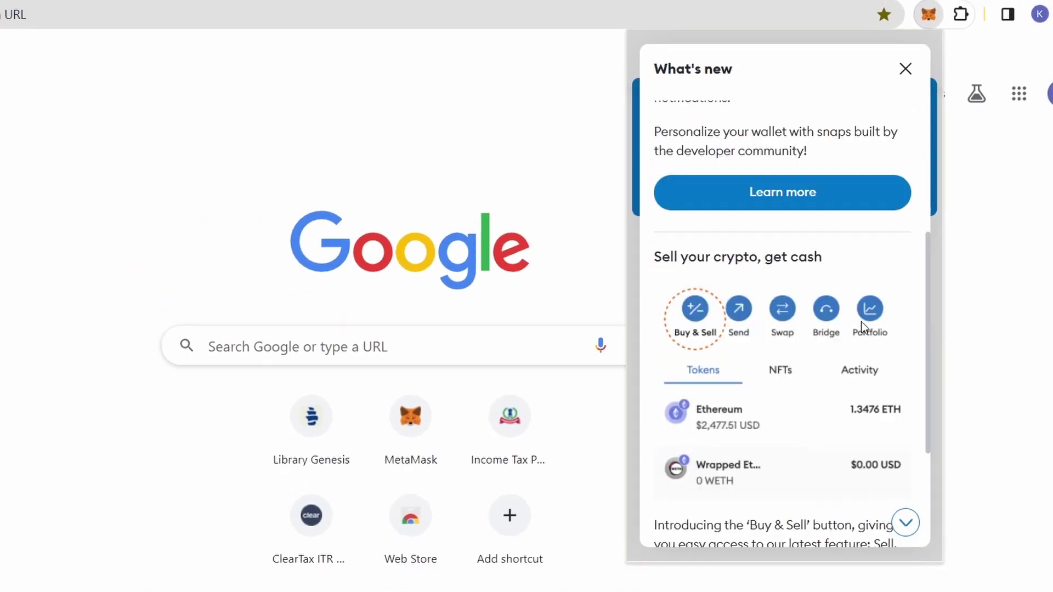
click(905, 68)
key(Escape)
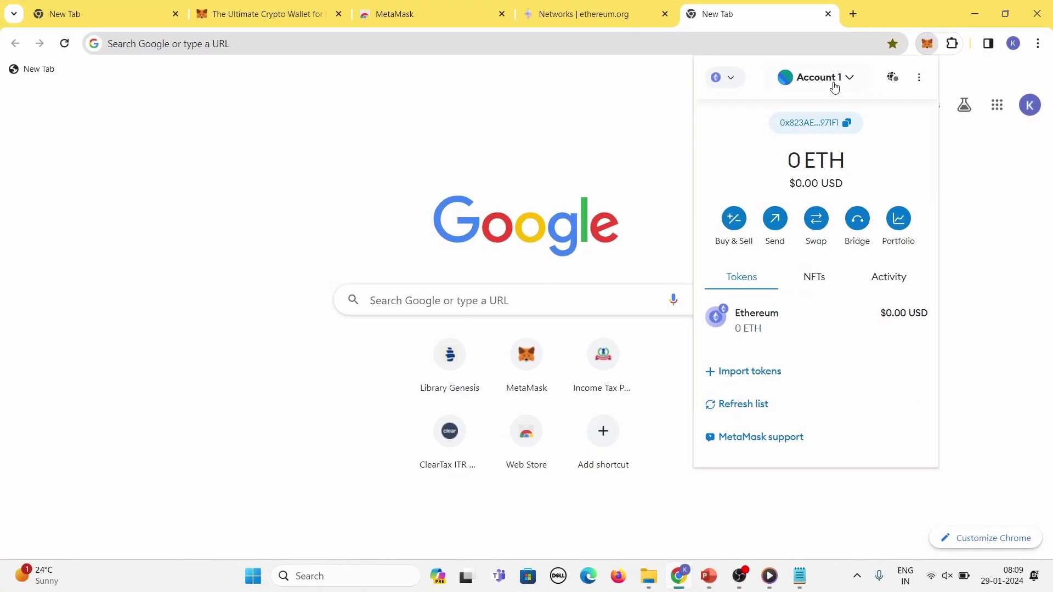
- Open the details of Account 1, copy its wallet address, and paste it below the recovery phrase in Notepad
click(920, 77)
click(882, 105)
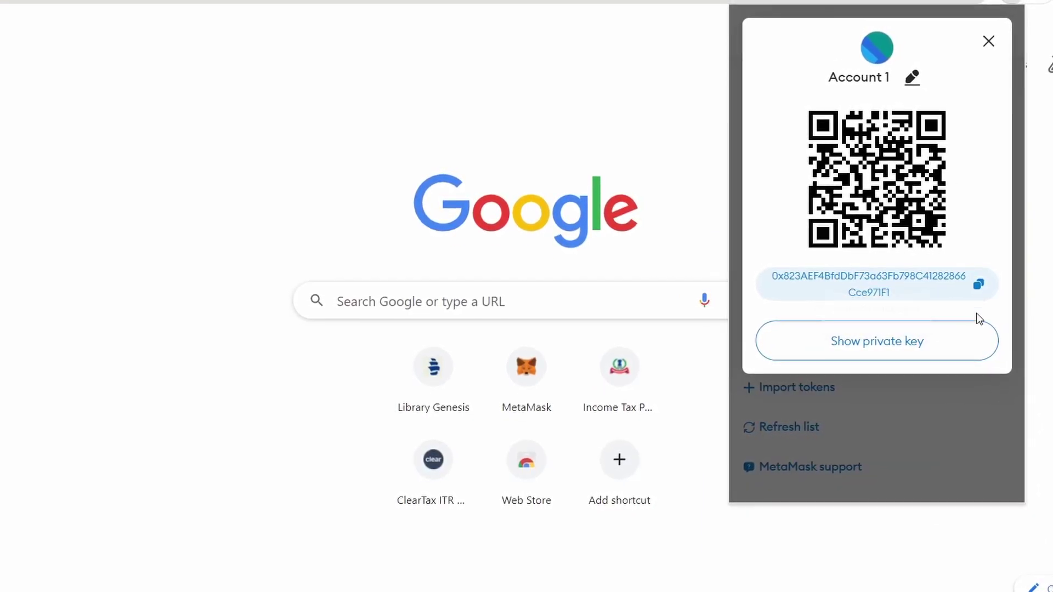
click(966, 290)
key(alt+Tab)
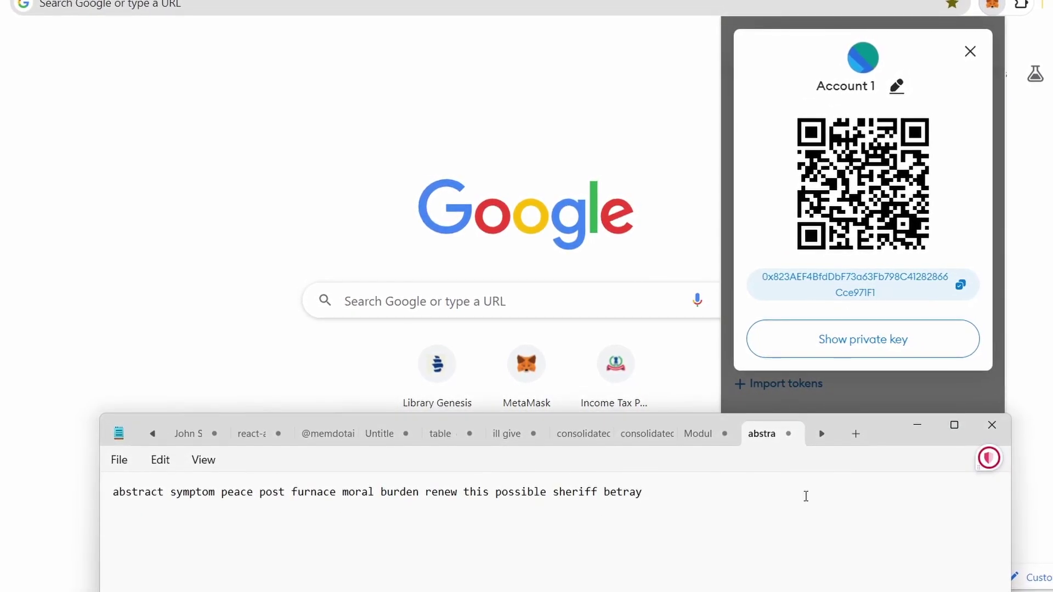
key(Return)
key(Return)
key(Return)
key(ctrl+v)
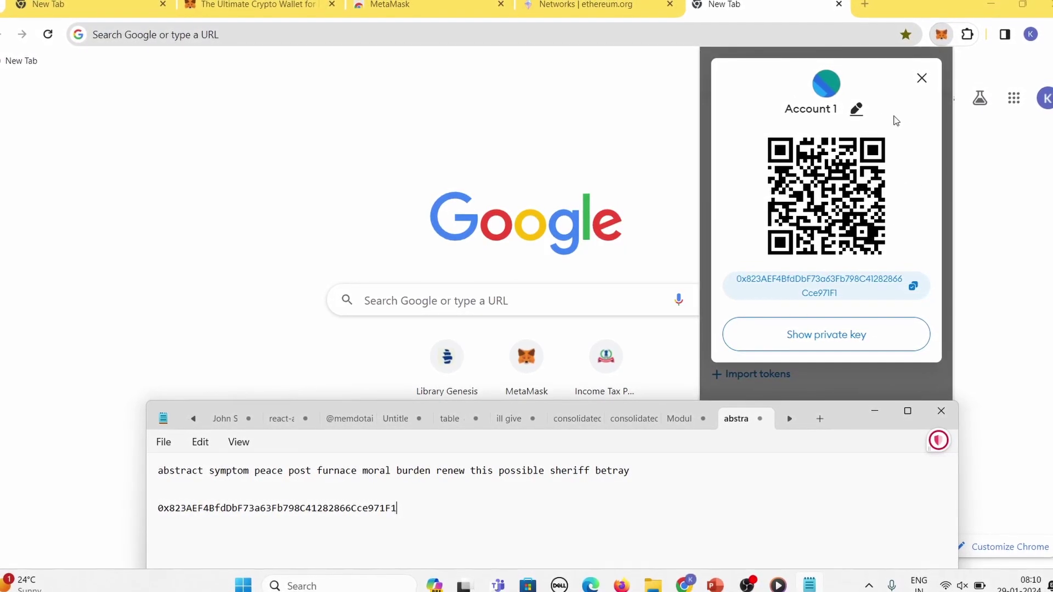
- Rename Account 1 as Test1 in its account details and close the details
click(857, 109)
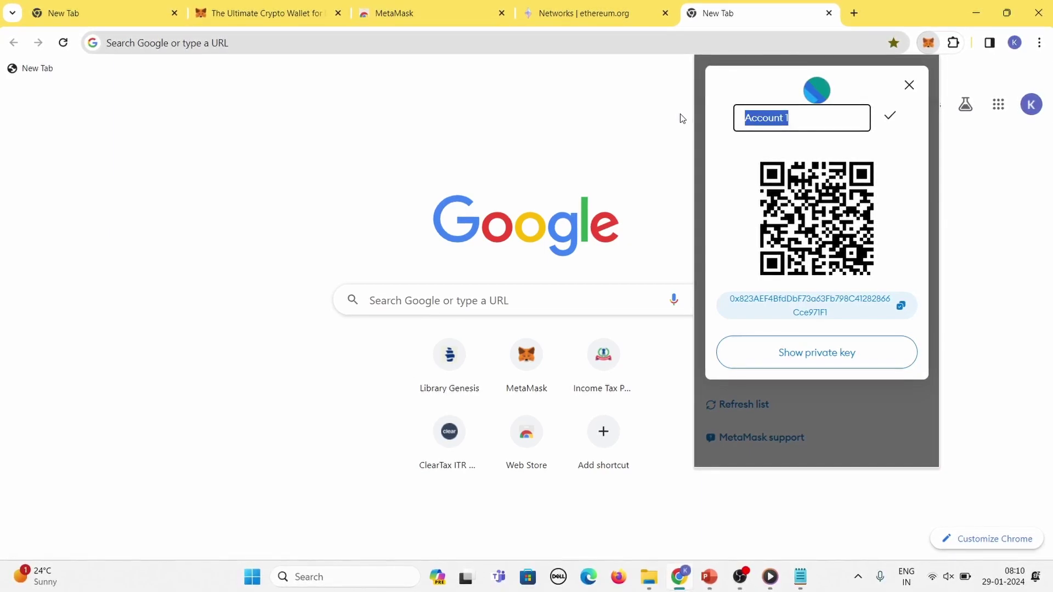
text(Test1)
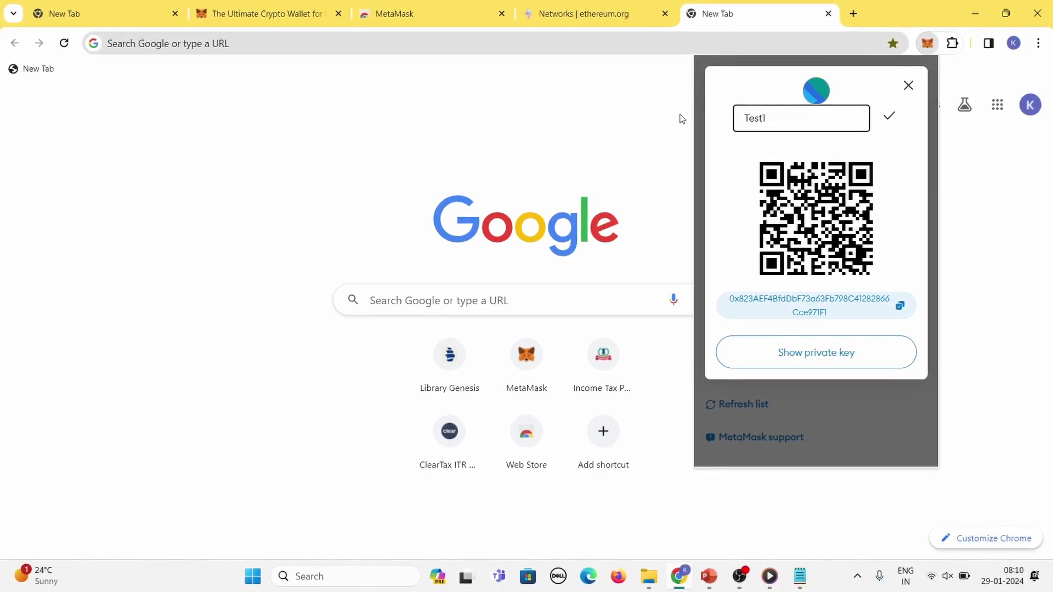
key(Return)
click(908, 86)
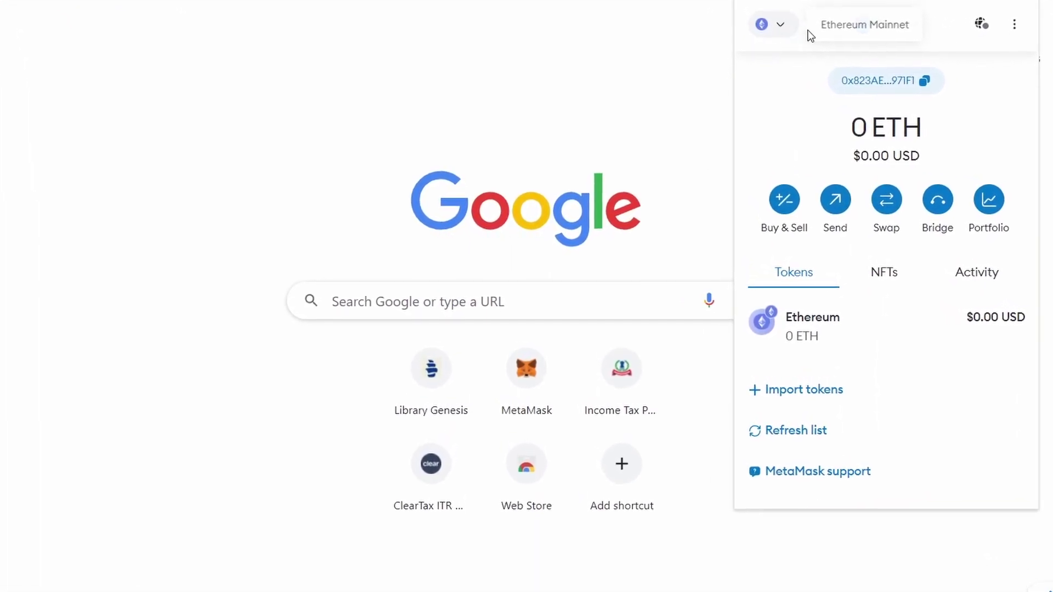
- Show the test networks in the network selection and switch the wallet to Sepolia
click(807, 32)
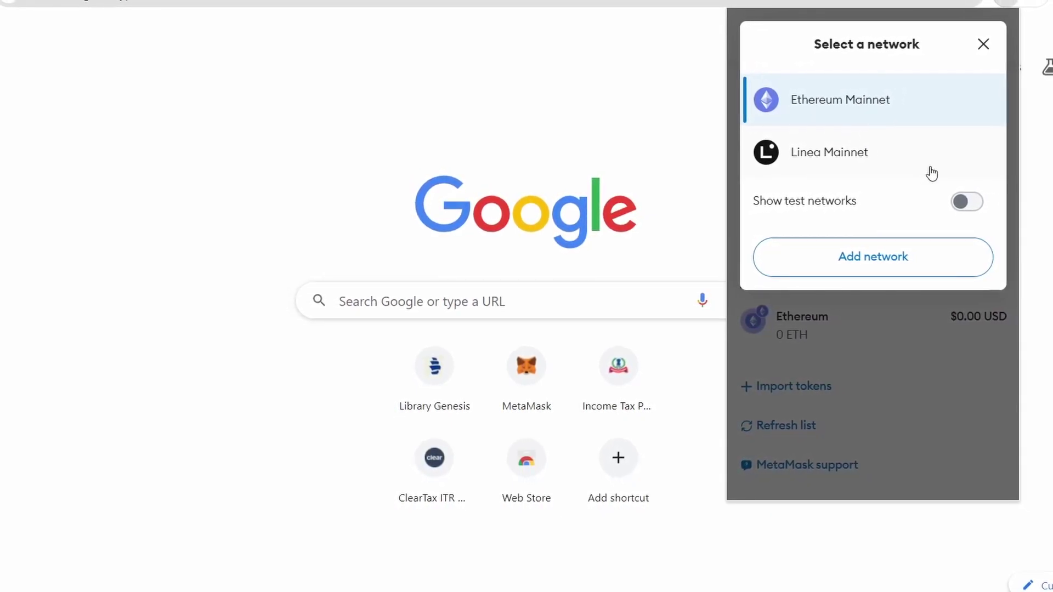
click(968, 210)
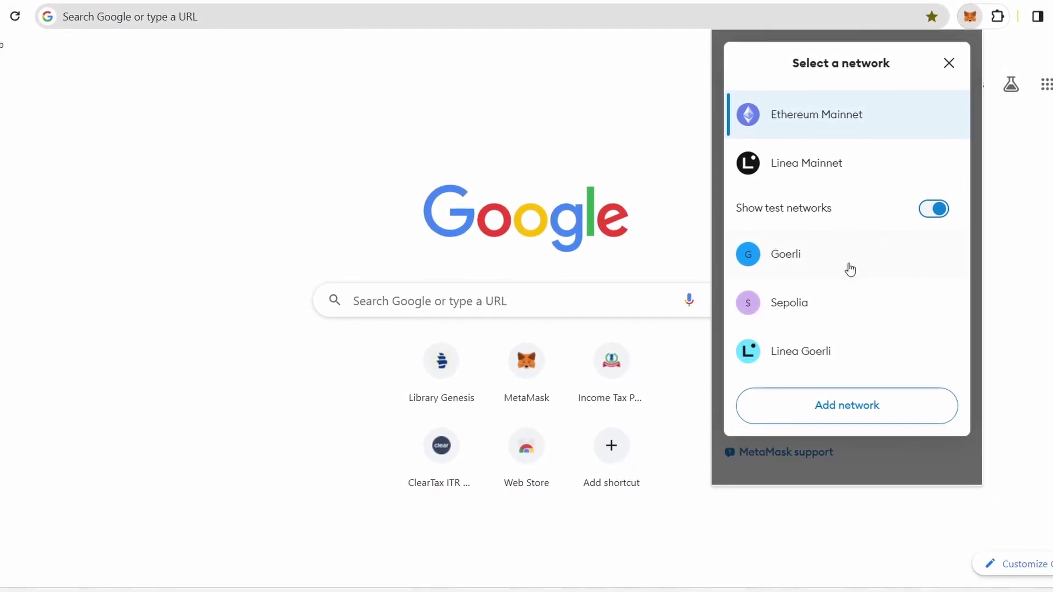
click(812, 312)
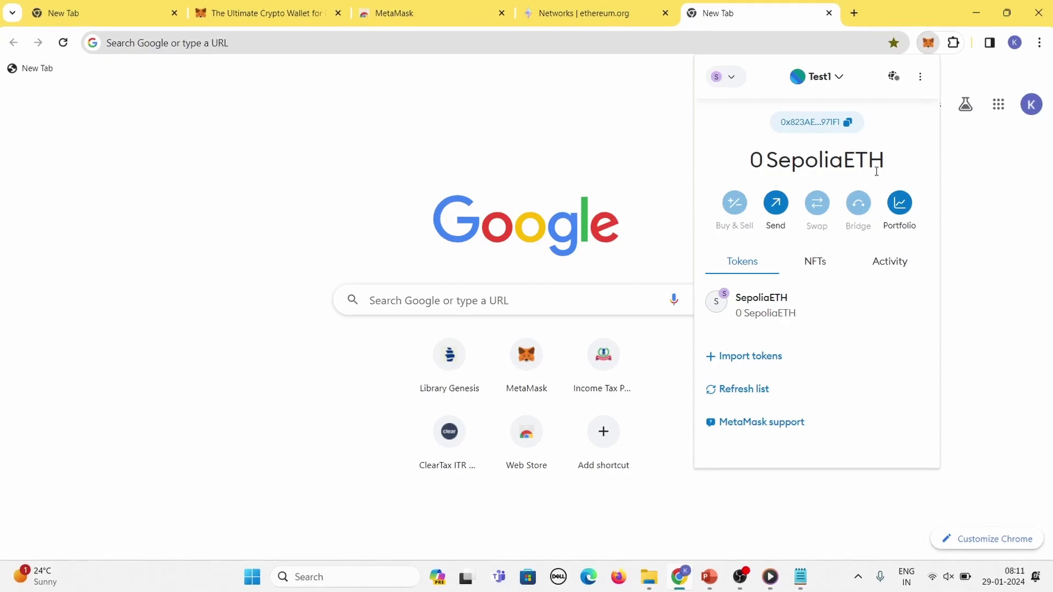
- Review the account details of Test1 in the MetaMask extension and close them
click(921, 79)
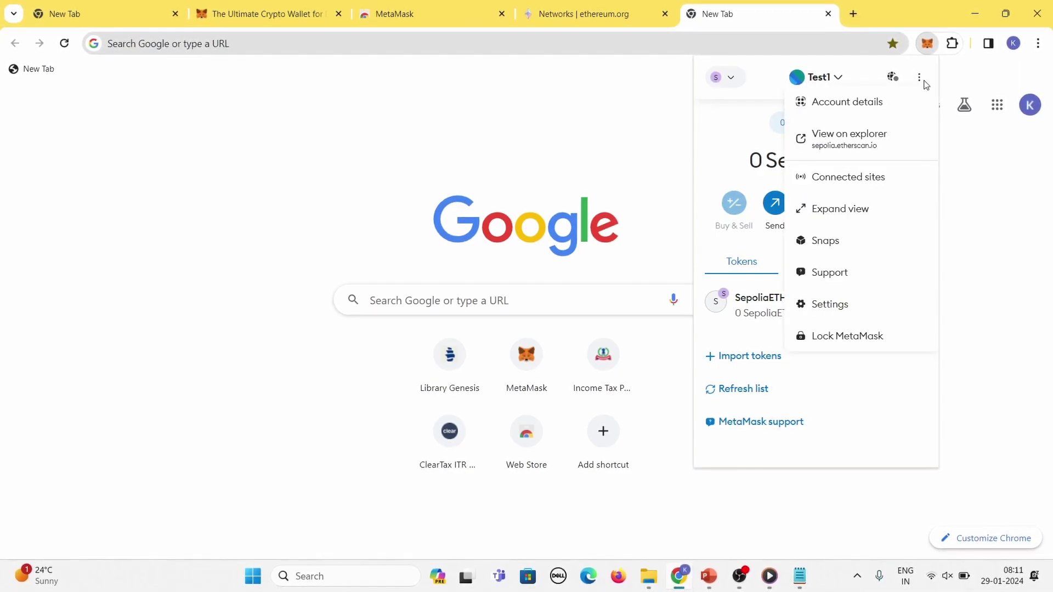
click(876, 107)
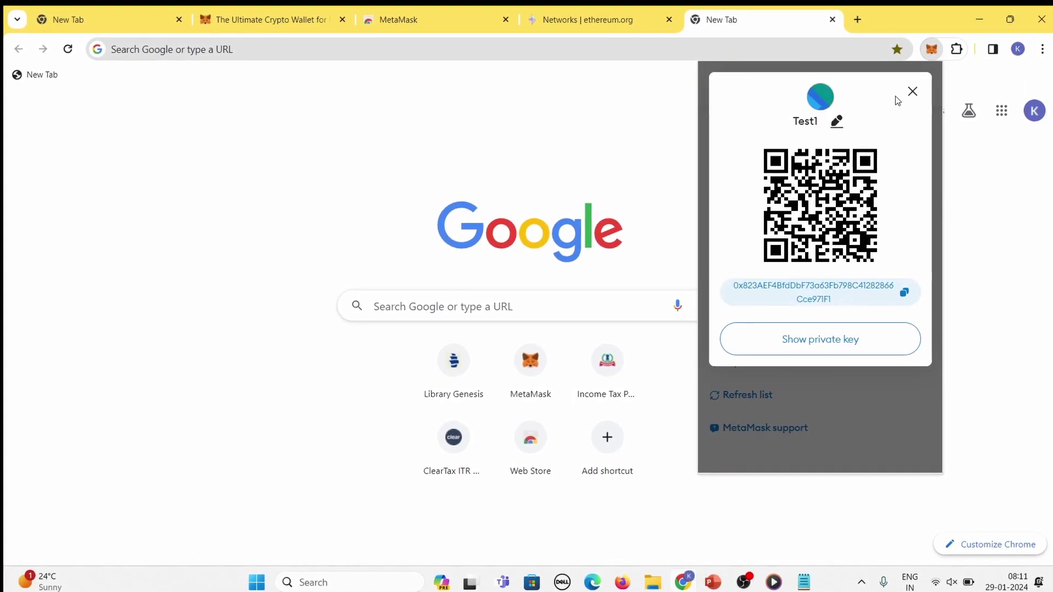
click(913, 91)
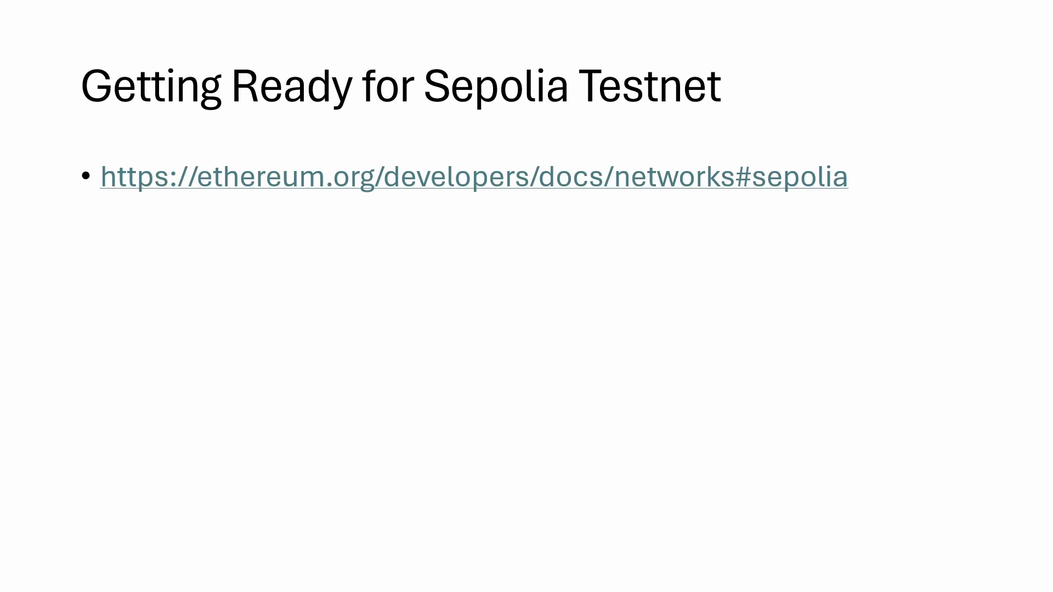
- Reveal the slide's point about getting test net Ether and switch to the ethereum.org Networks page in Chrome
key(Right)
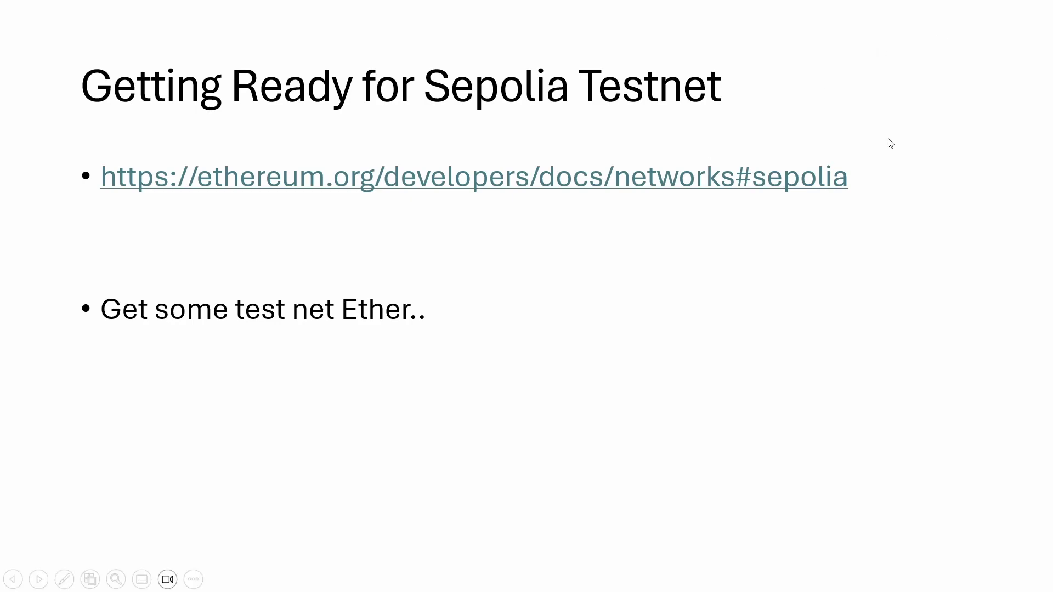
key(super)
click(695, 576)
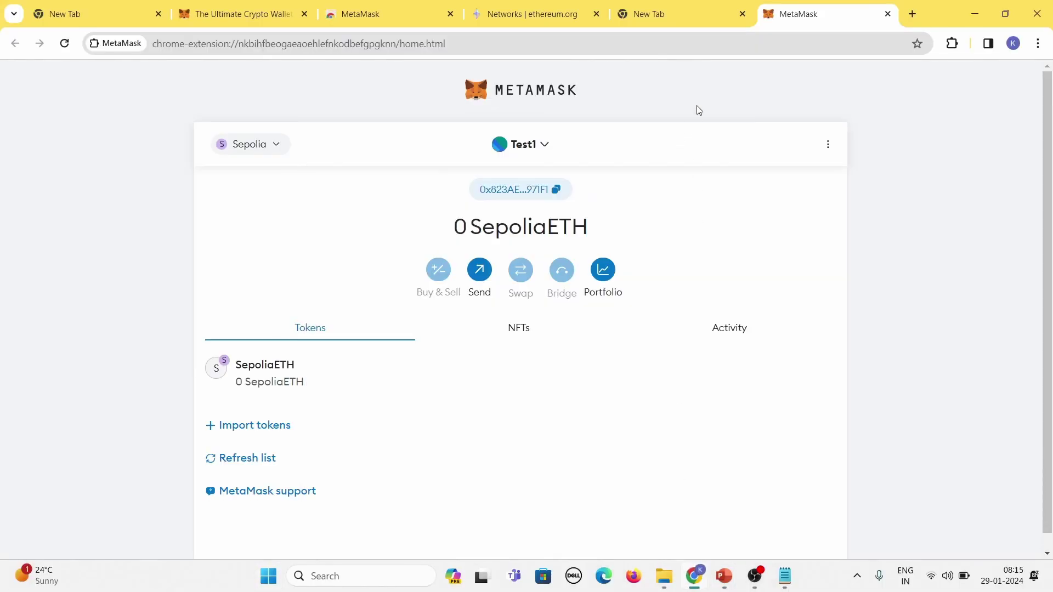
click(574, 12)
- Review the Sepolia section with its resources and faucets in full screen, and open the Alchemy Sepolia faucet
scroll(546, 384, up, 2)
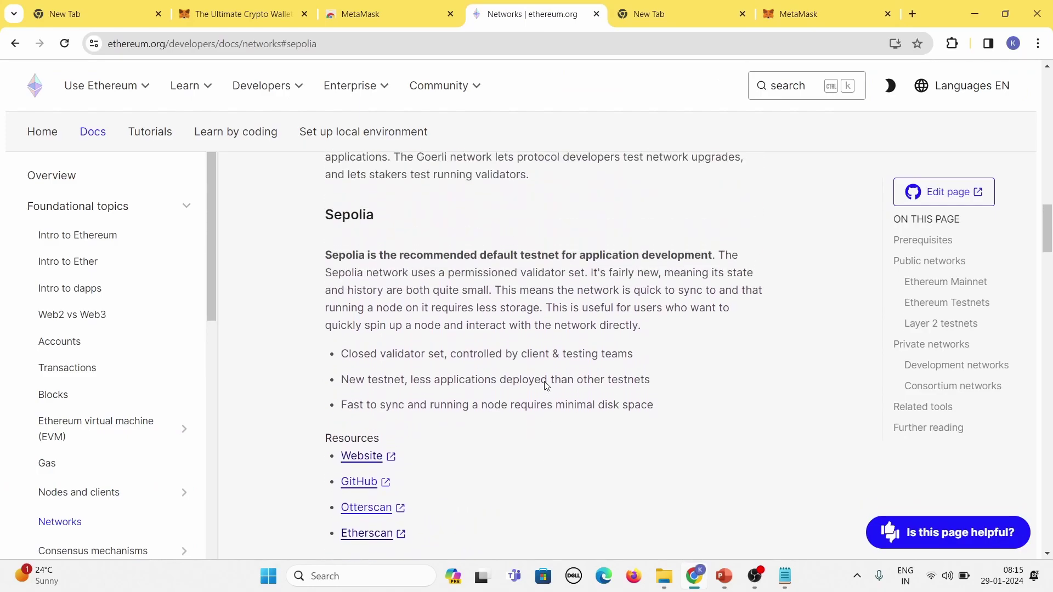
scroll(545, 383, down, 1)
scroll(557, 372, up, 1)
key(F11)
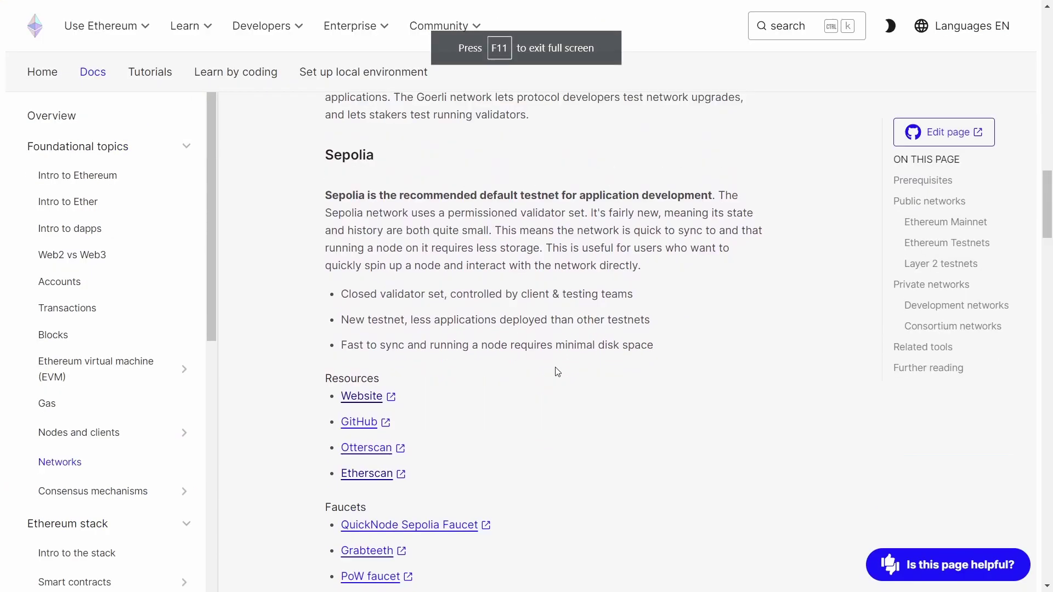
scroll(522, 379, down, 1)
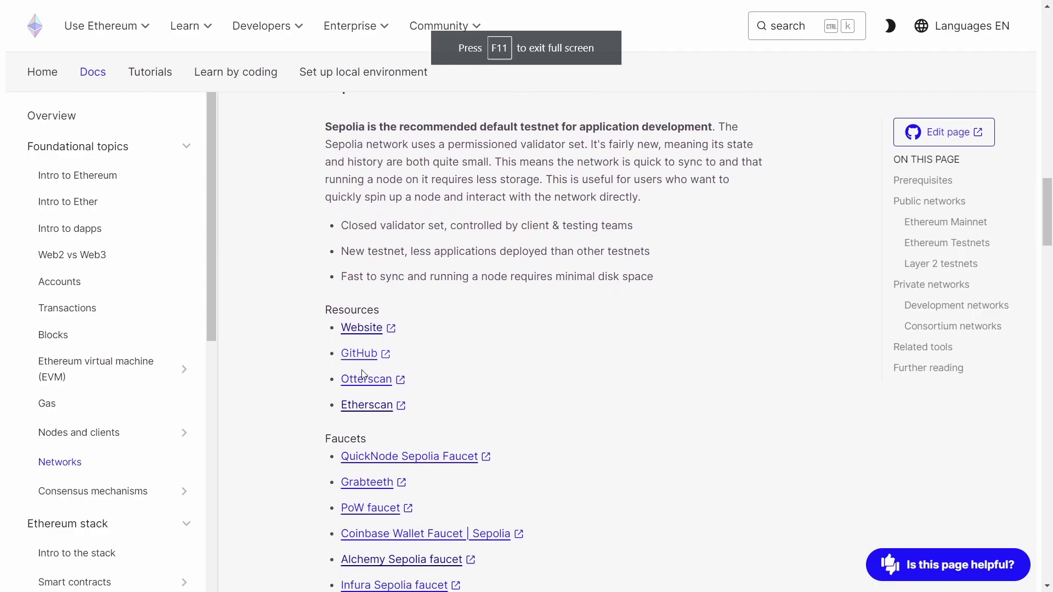
scroll(363, 365, down, 2)
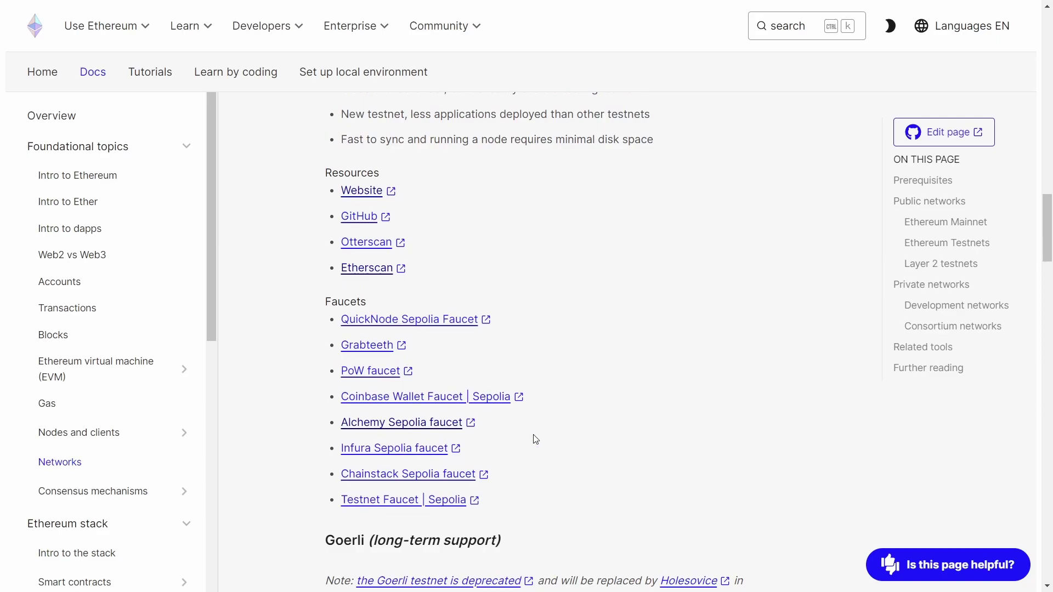
click(420, 431)
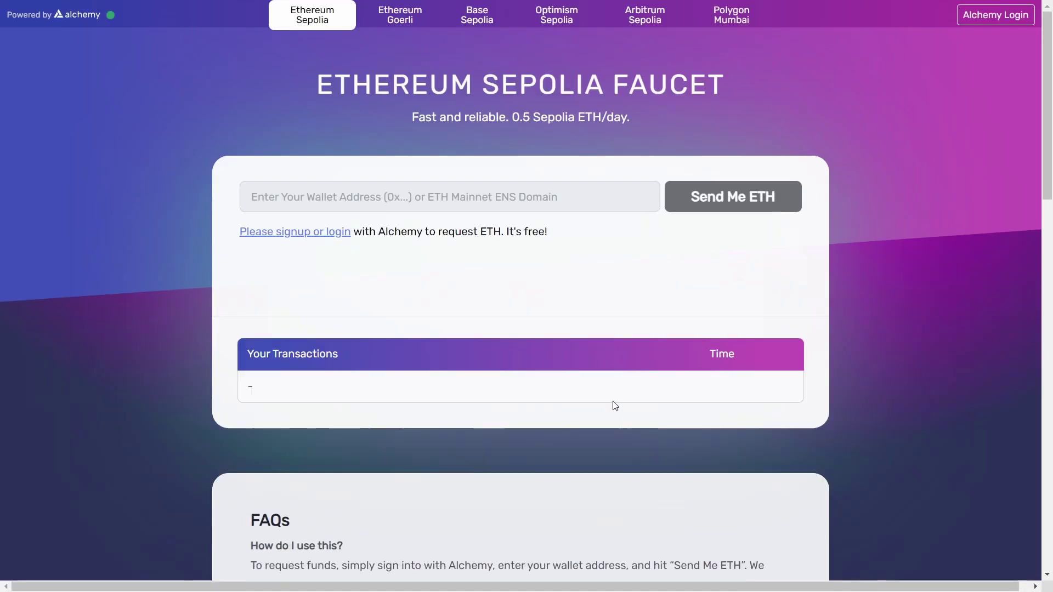
- Leave full screen and sign up for an Alchemy account, entering the first name, last name, email and account password
key(F11)
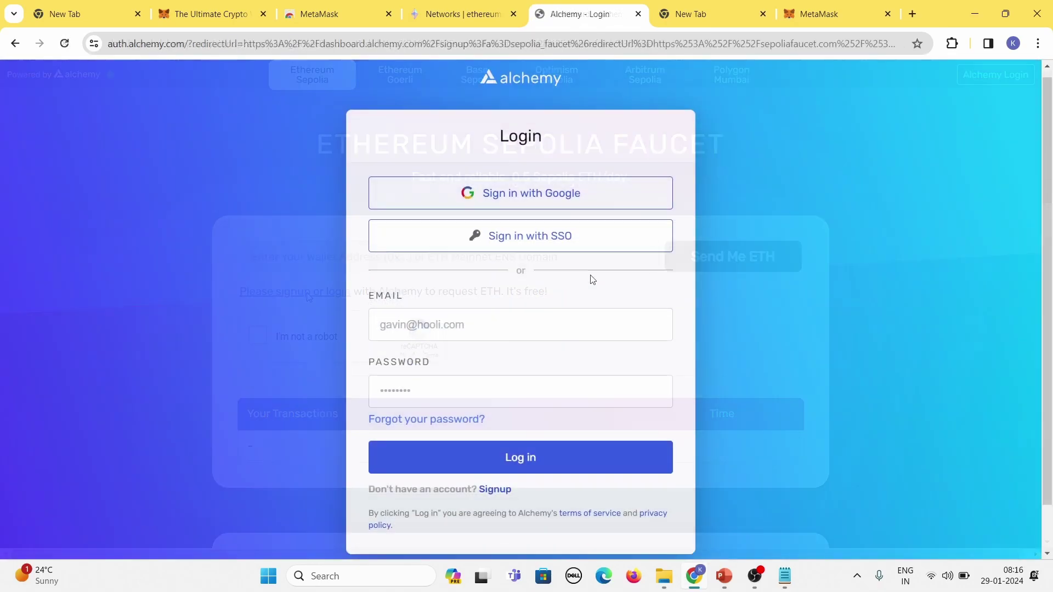
scroll(590, 277, down, 1)
click(495, 440)
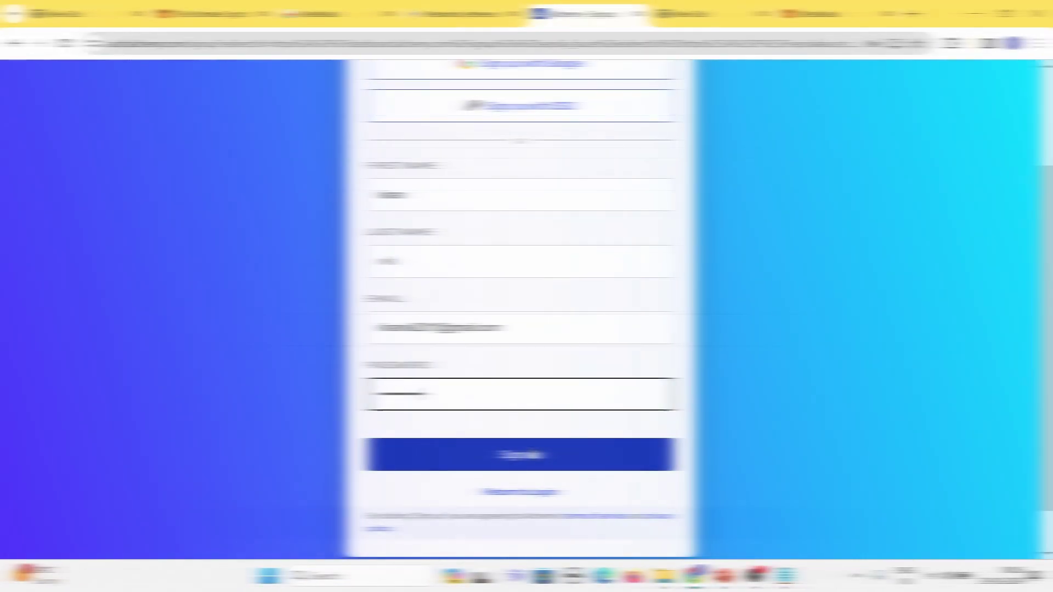
click(539, 453)
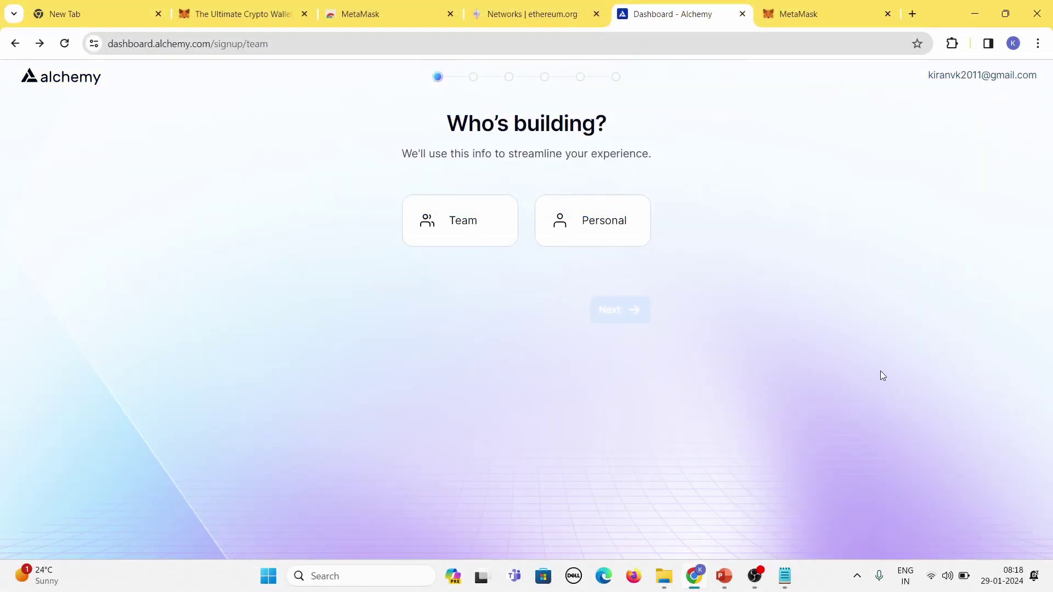
- Answer the Alchemy onboarding questions with Personal as who is building and DeFi as what is being built
click(636, 235)
click(619, 396)
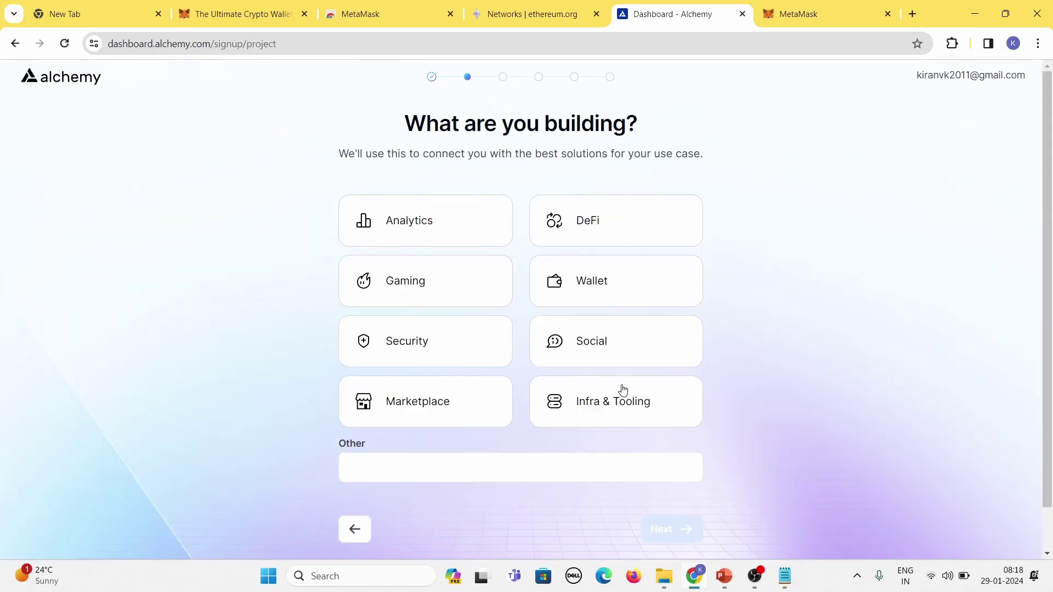
click(622, 236)
scroll(672, 498, down, 1)
scroll(690, 494, up, 1)
click(689, 529)
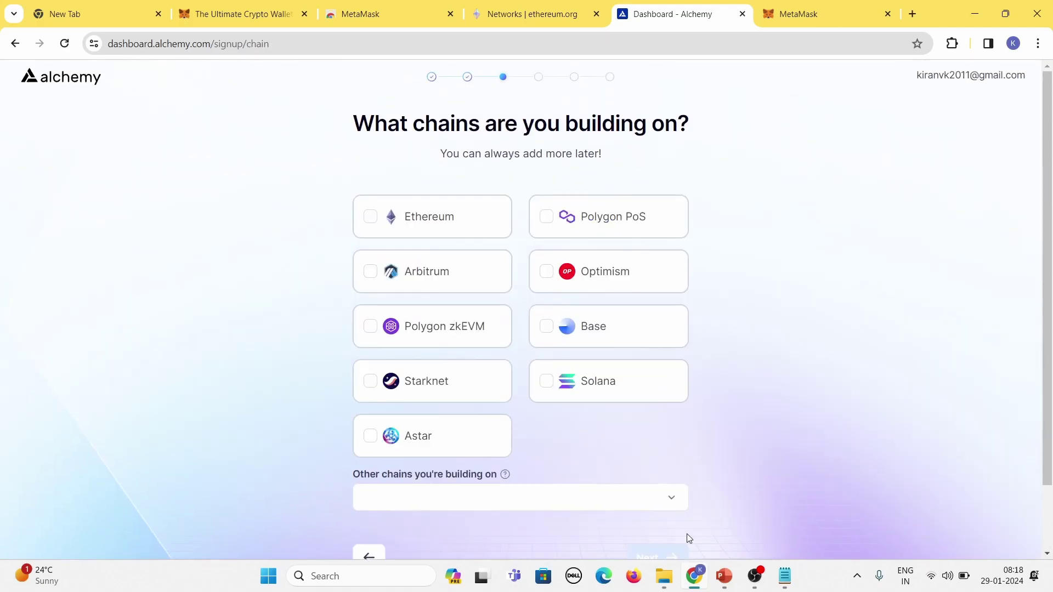
- Select Ethereum and Base as the chains to build on and continue to the plan selection
click(450, 231)
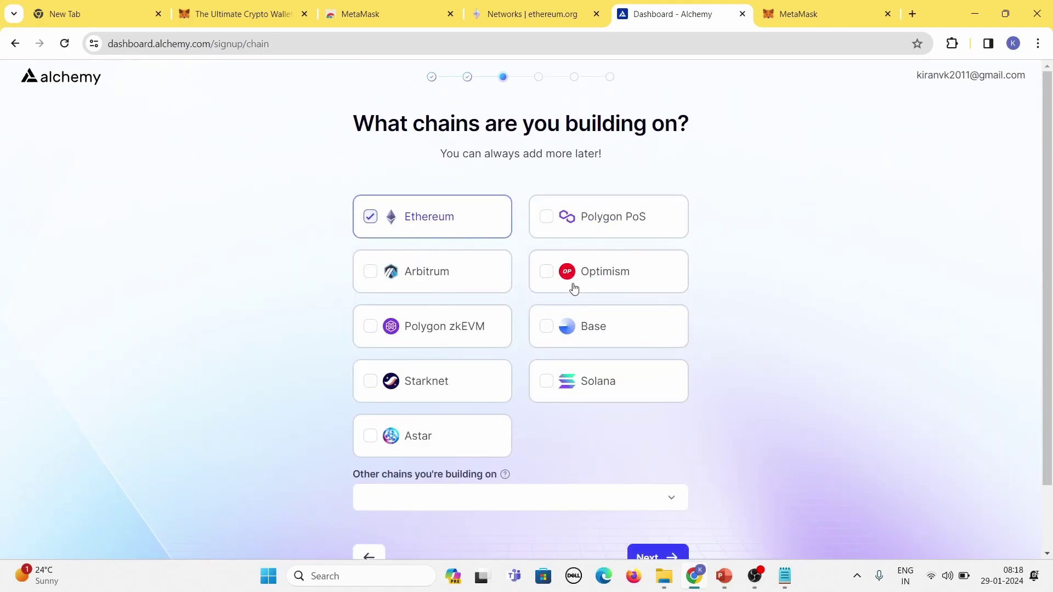
click(589, 334)
scroll(724, 340, down, 2)
click(671, 482)
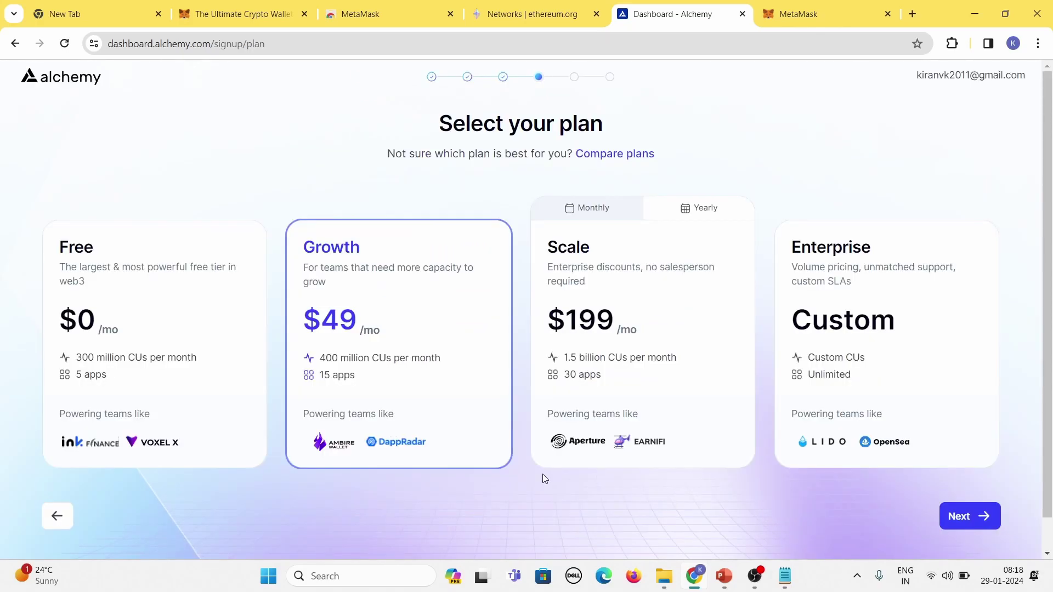
- Choose the Free $0/mo plan and continue to the payment method
click(117, 349)
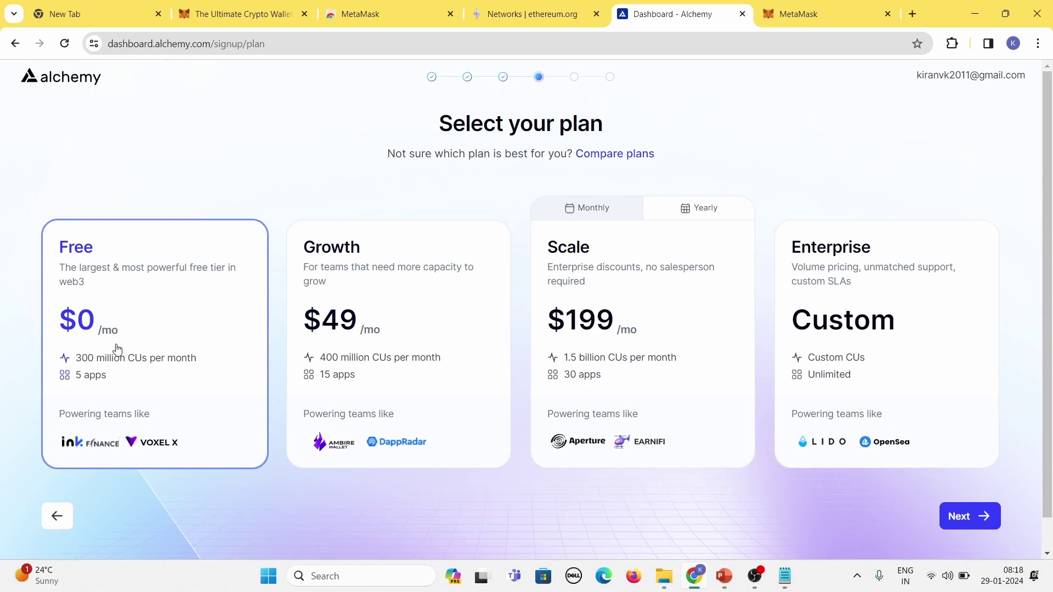
scroll(229, 409, down, 1)
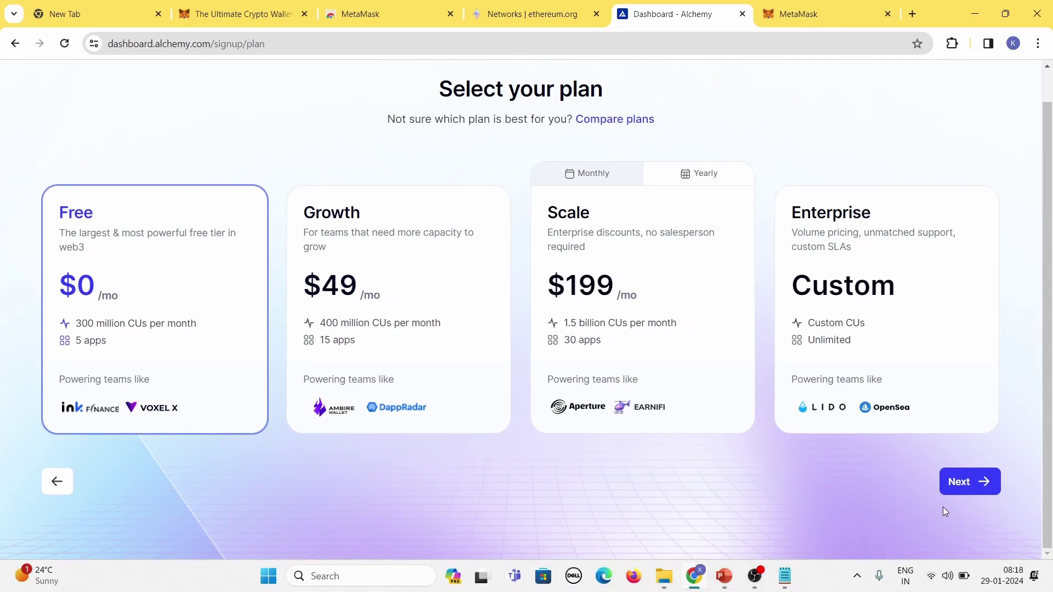
click(979, 483)
- Look through the payment method page and proceed without adding a credit card
scroll(715, 402, down, 4)
scroll(752, 403, up, 4)
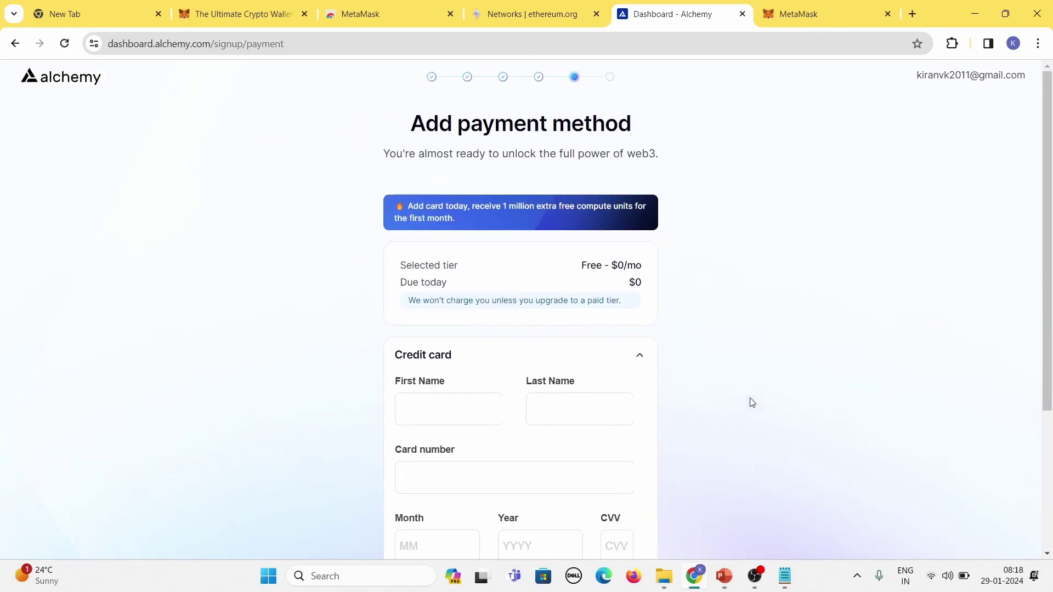
scroll(753, 402, down, 4)
scroll(708, 406, up, 4)
scroll(712, 405, down, 4)
click(927, 426)
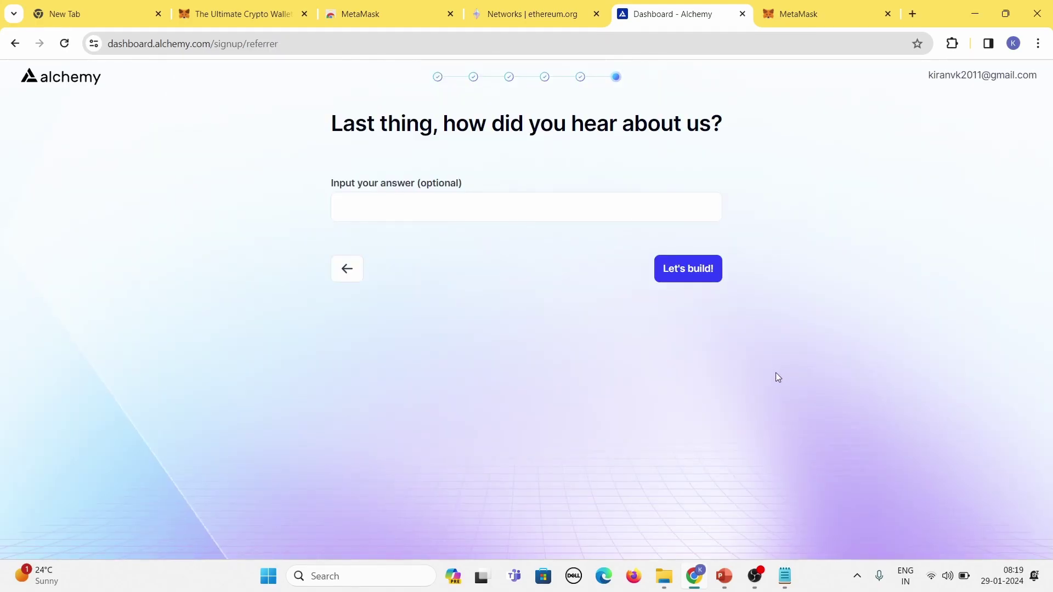
- Answer how Alchemy was heard about with "net" and finish the onboarding
click(472, 207)
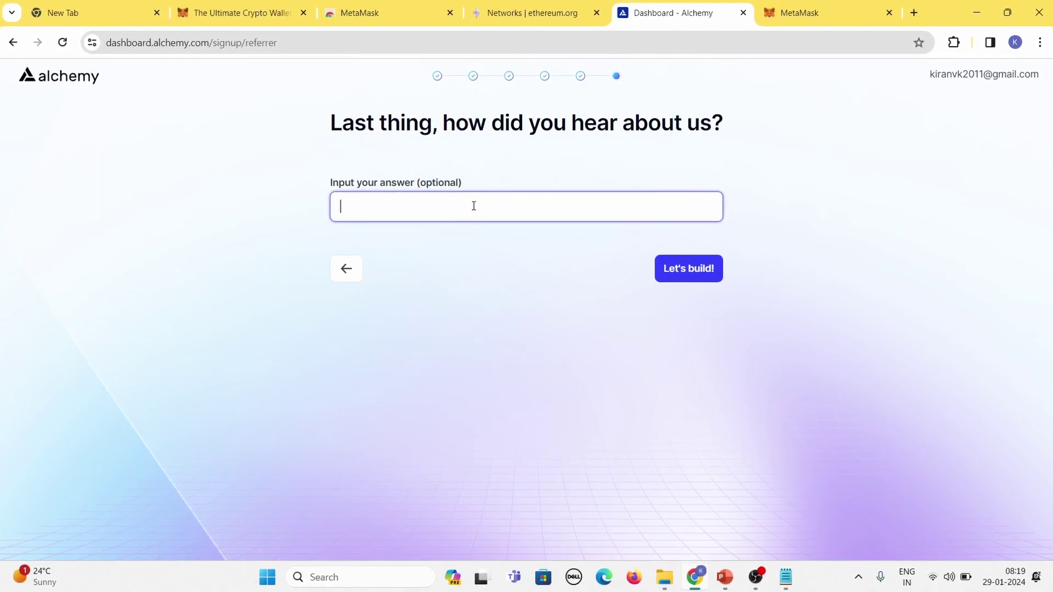
text(net)
click(689, 269)
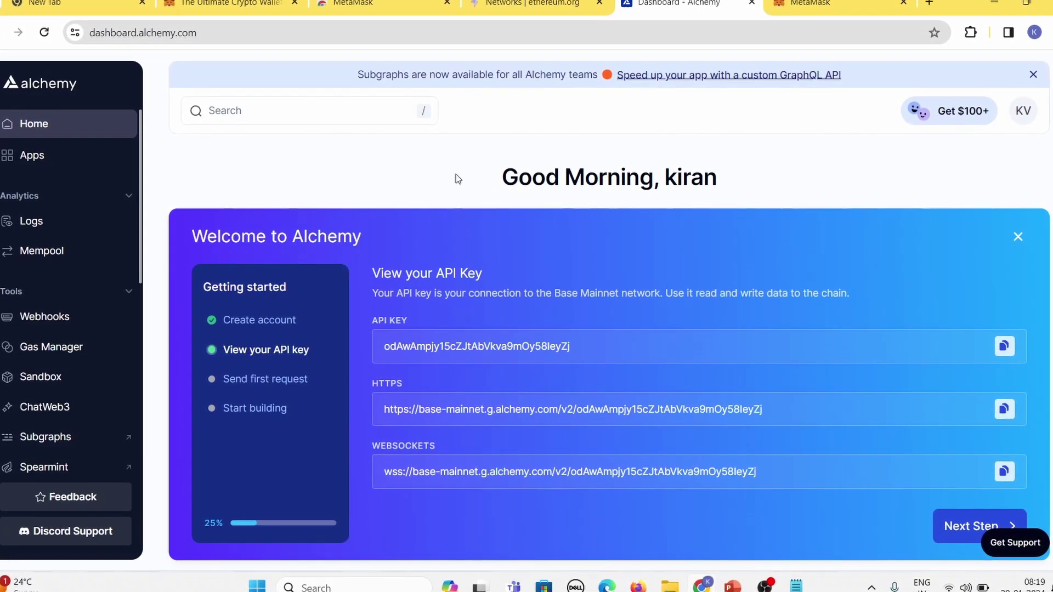
- Look over the Alchemy dashboard, return to the ethereum.org Networks page, and reopen the Alchemy Sepolia faucet
scroll(760, 373, down, 5)
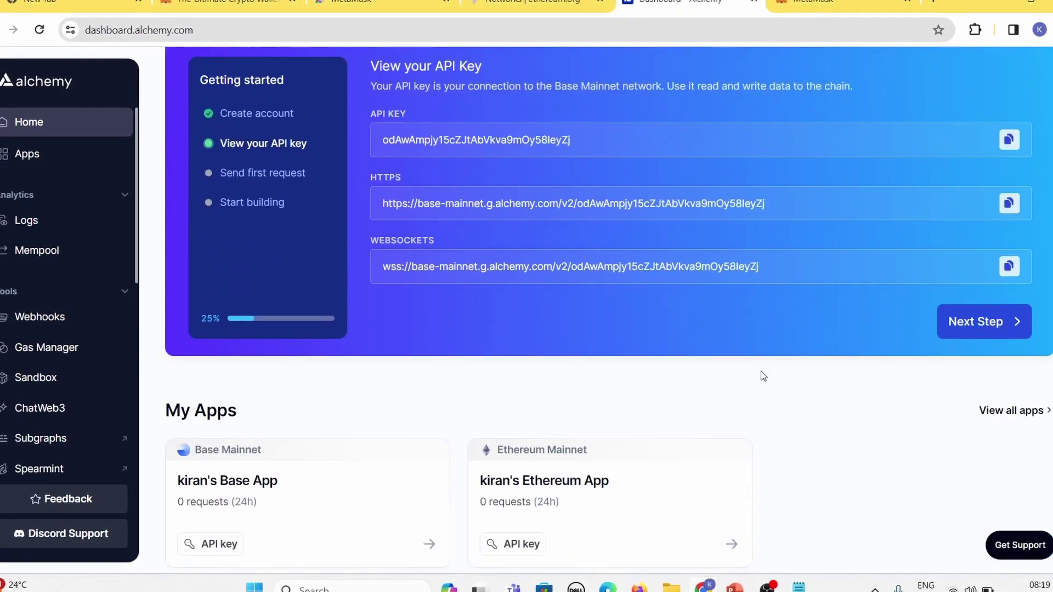
scroll(760, 373, up, 5)
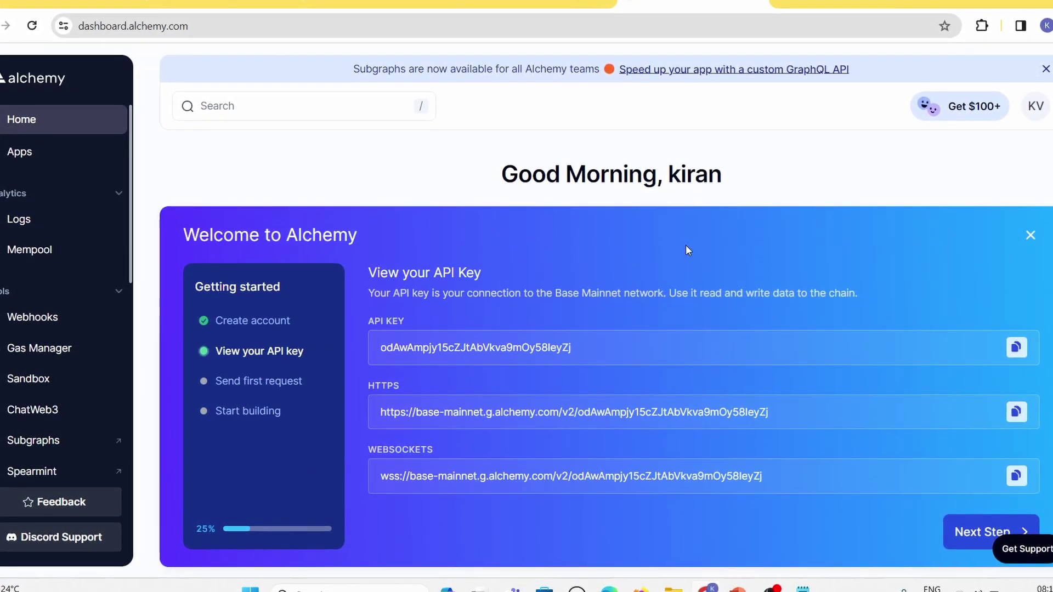
click(540, 3)
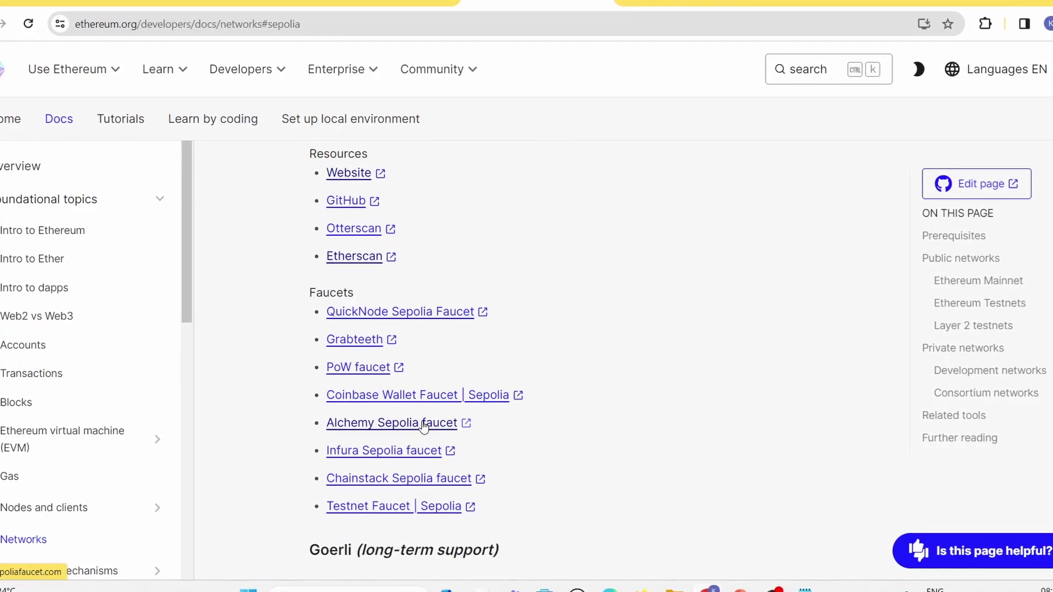
click(424, 428)
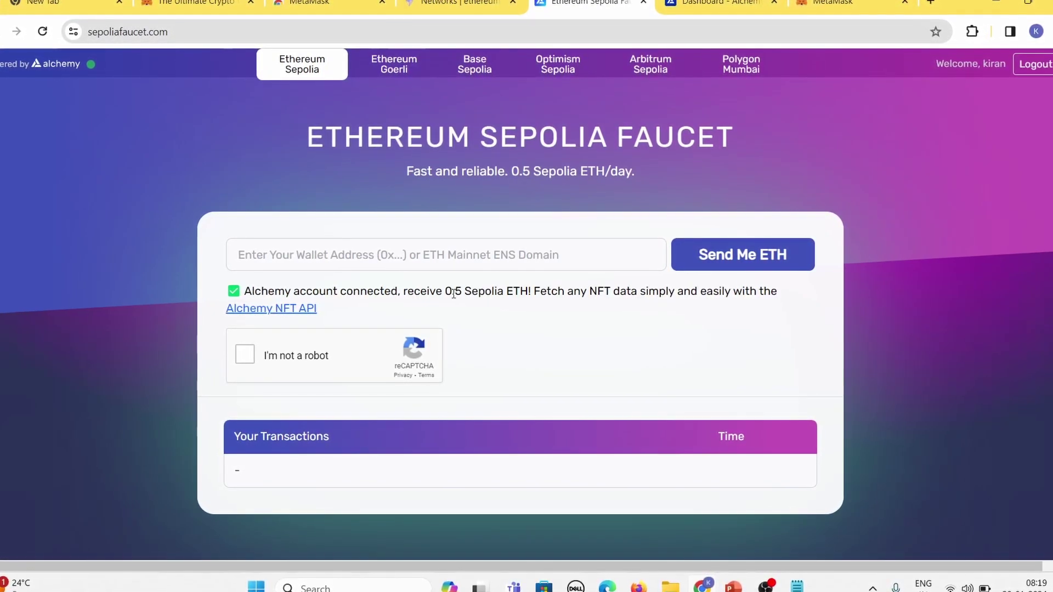
- Complete the faucet's "I'm not a robot" check and copy the Test1 account address from the MetaMask wallet
click(244, 362)
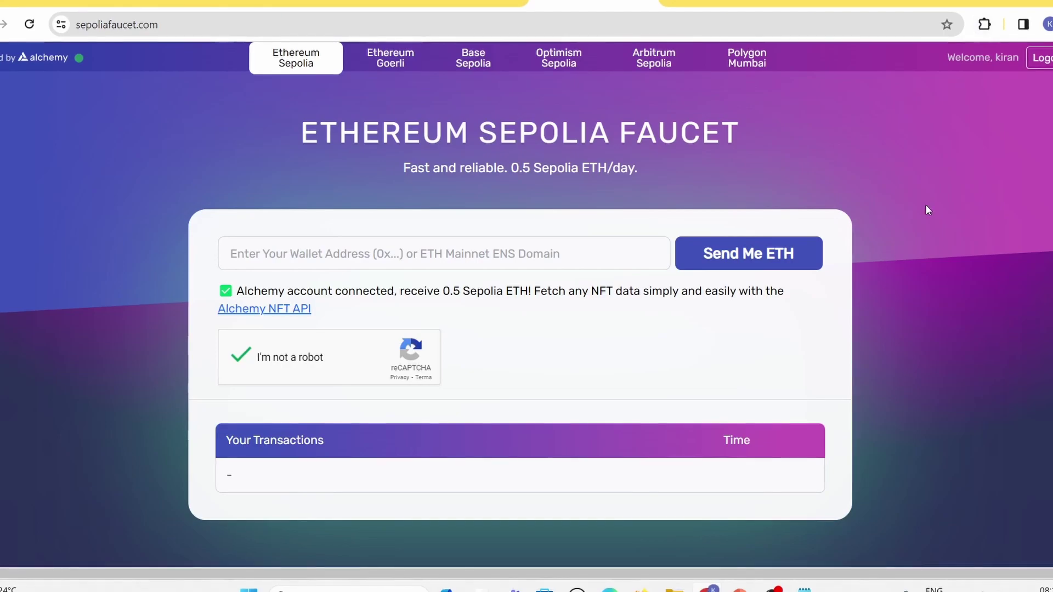
click(985, 25)
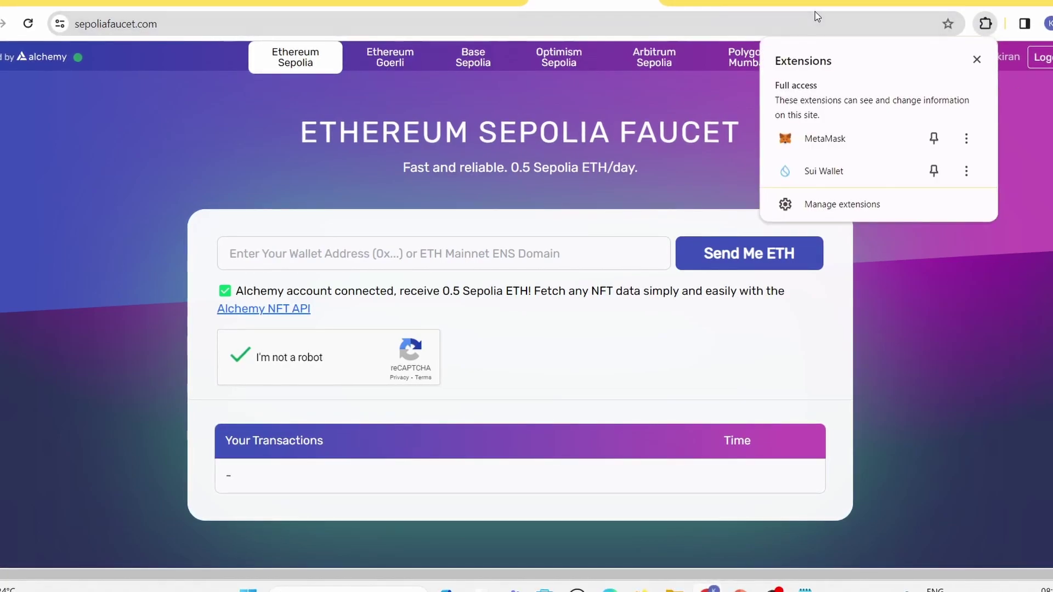
click(825, 139)
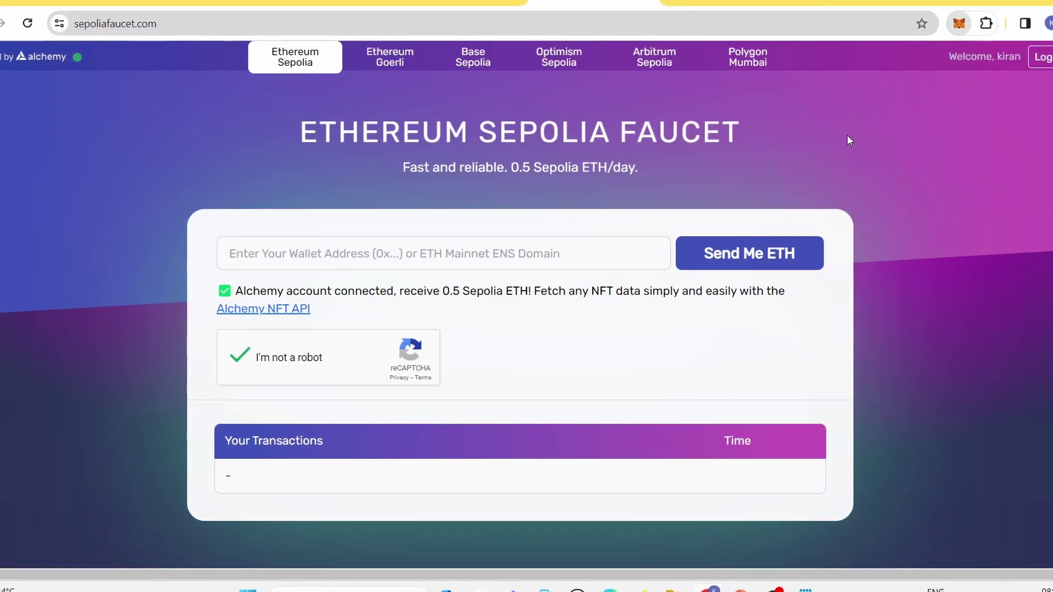
click(959, 23)
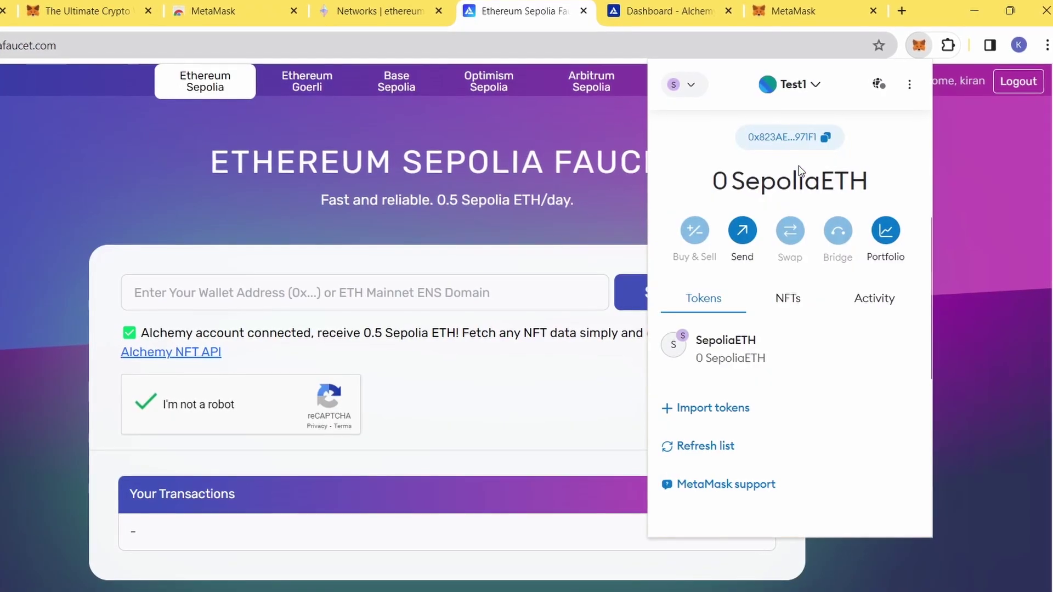
click(832, 137)
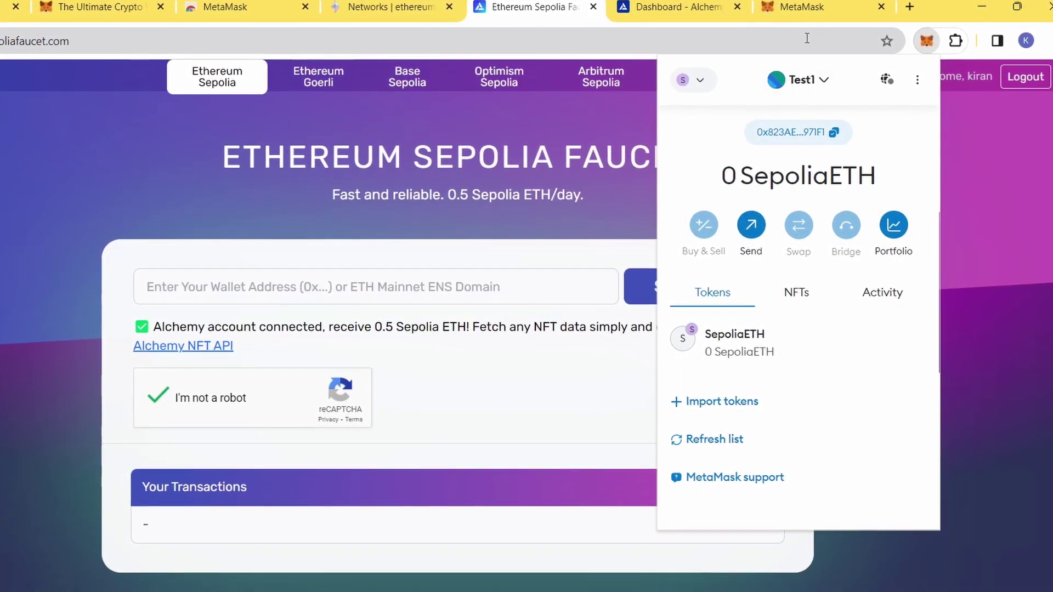
- Open the Test1 wallet in MetaMask's expanded view and check the wallet address kept in Notepad
click(918, 80)
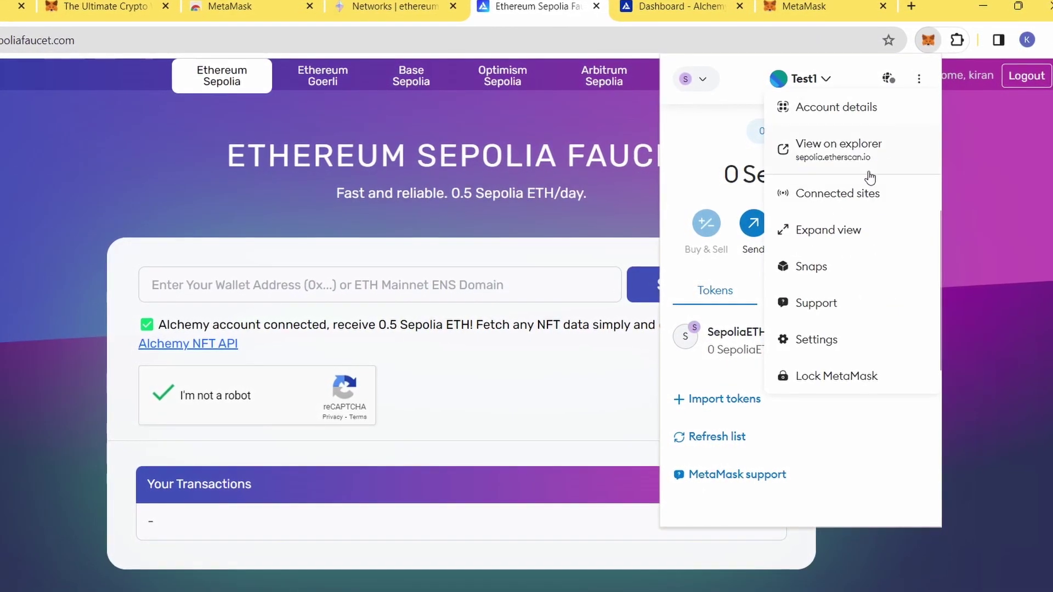
key(Escape)
click(864, 226)
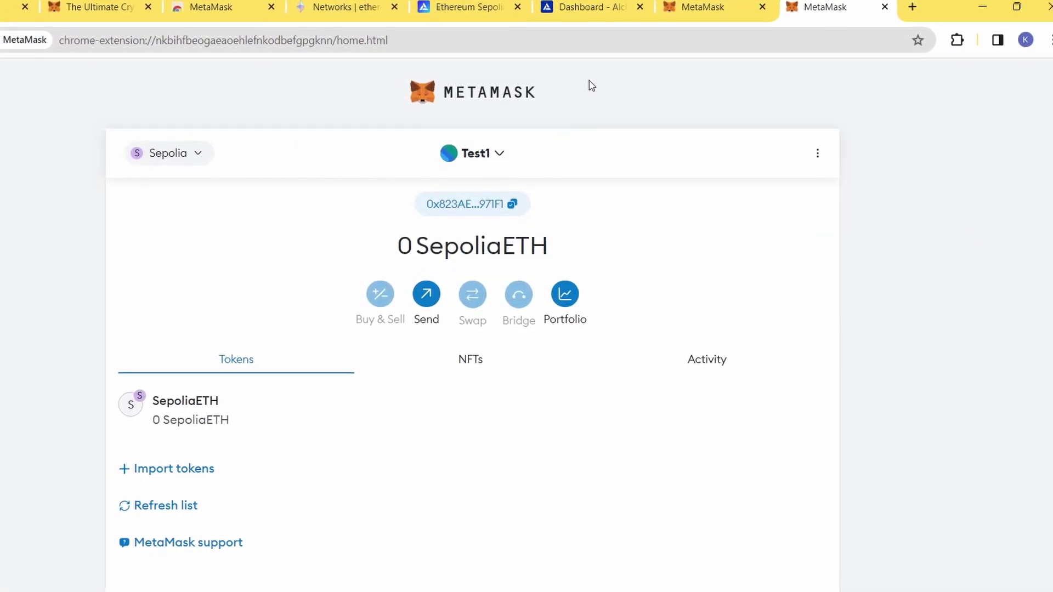
key(alt+Tab)
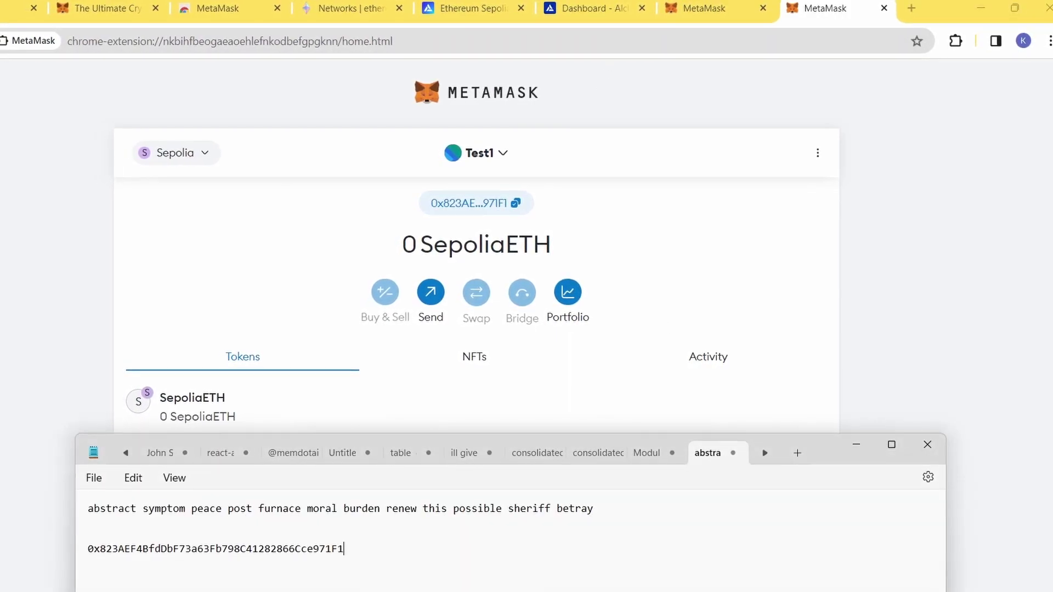
click(856, 442)
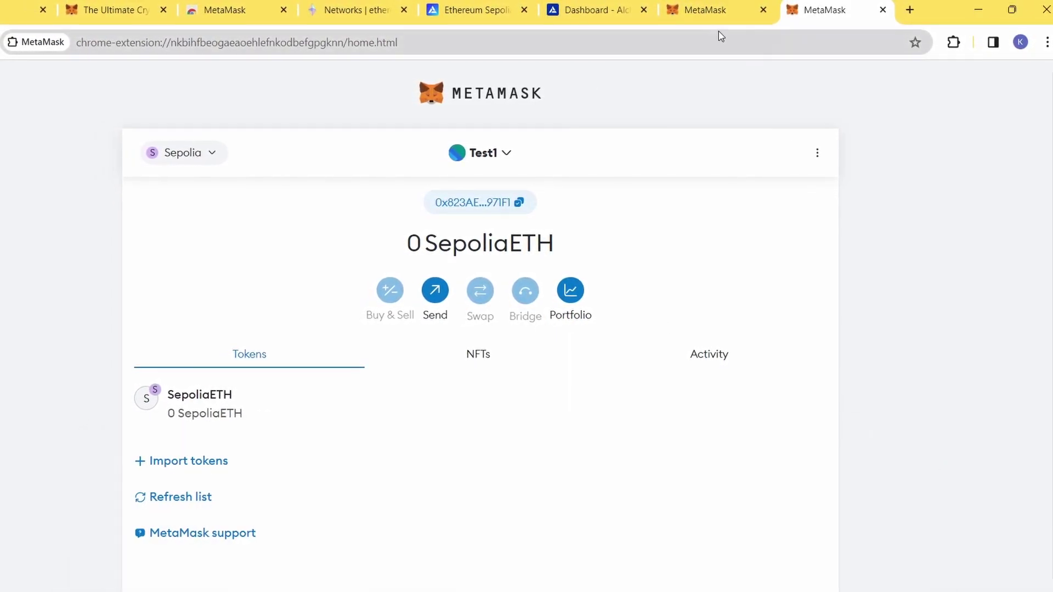
- Return to the Ethereum Sepolia faucet, paste the Test1 wallet address and request the test ETH
click(601, 16)
click(466, 12)
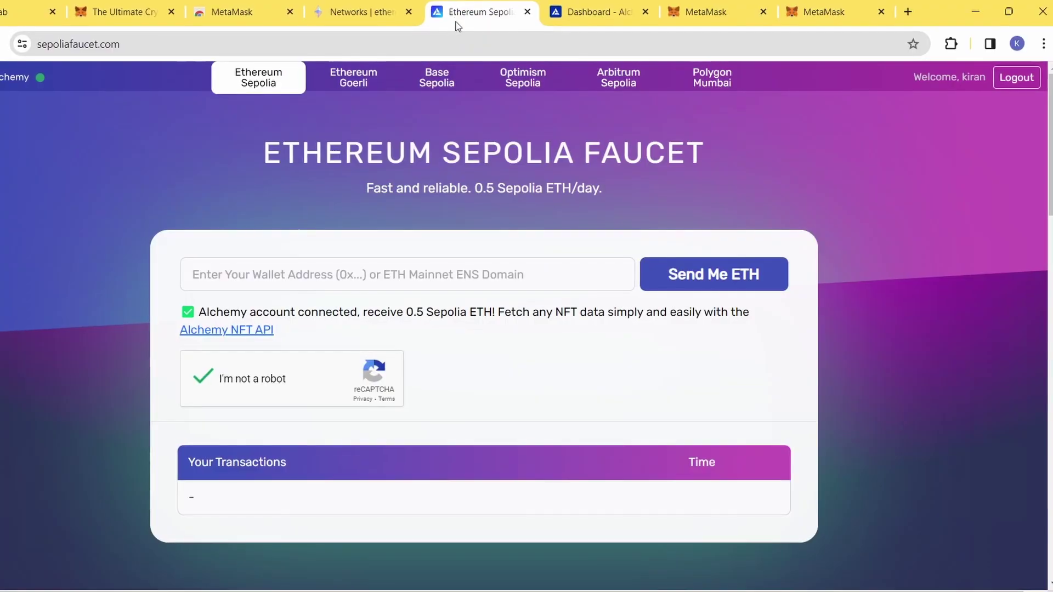
key(ctrl+v)
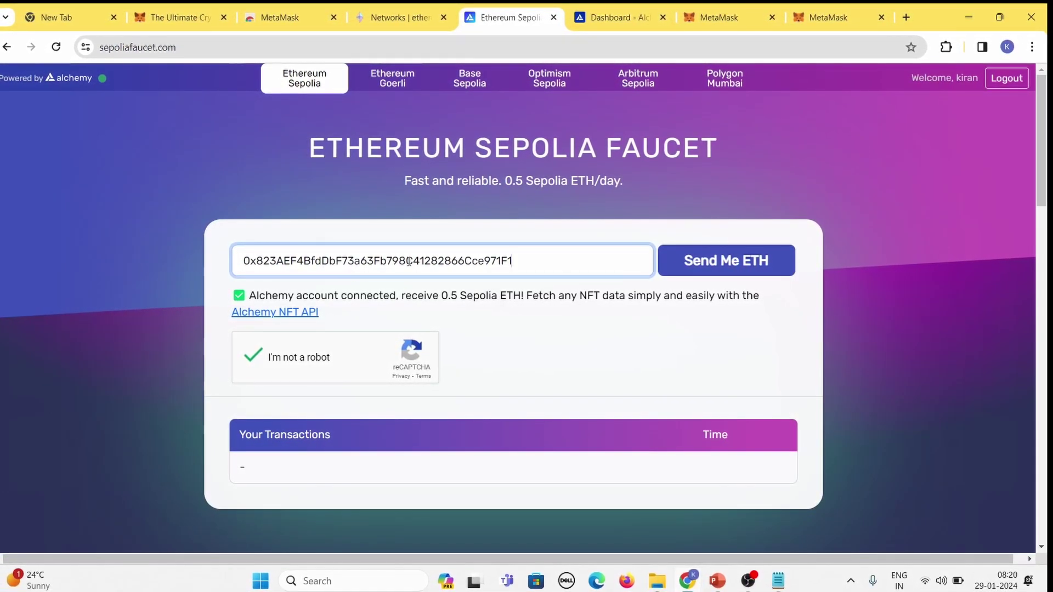
click(705, 271)
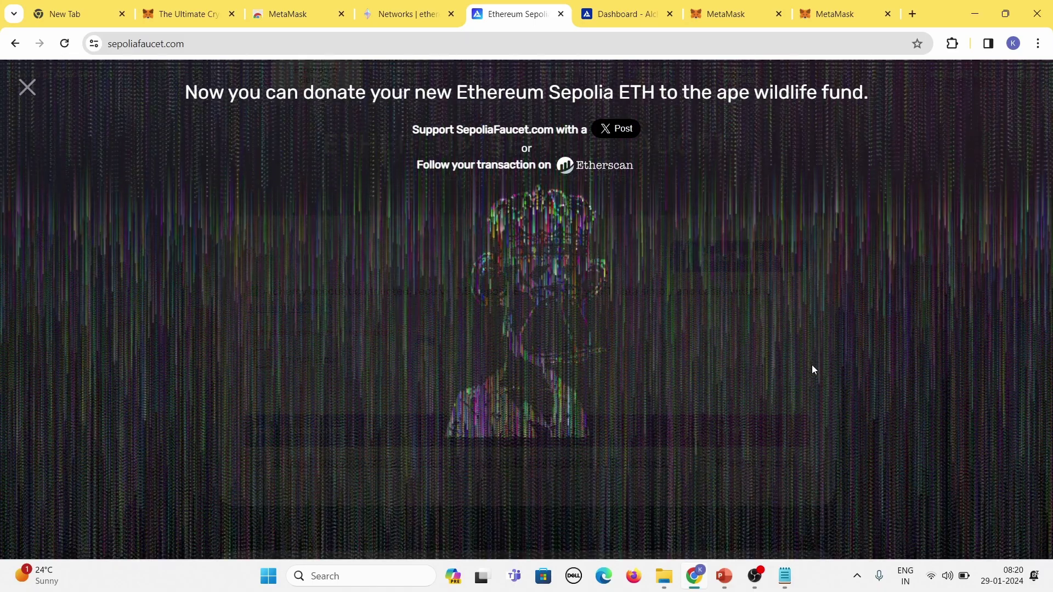
- Reload the expanded MetaMask wallet and open its extension popup to check the Test1 SepoliaETH balance
click(805, 20)
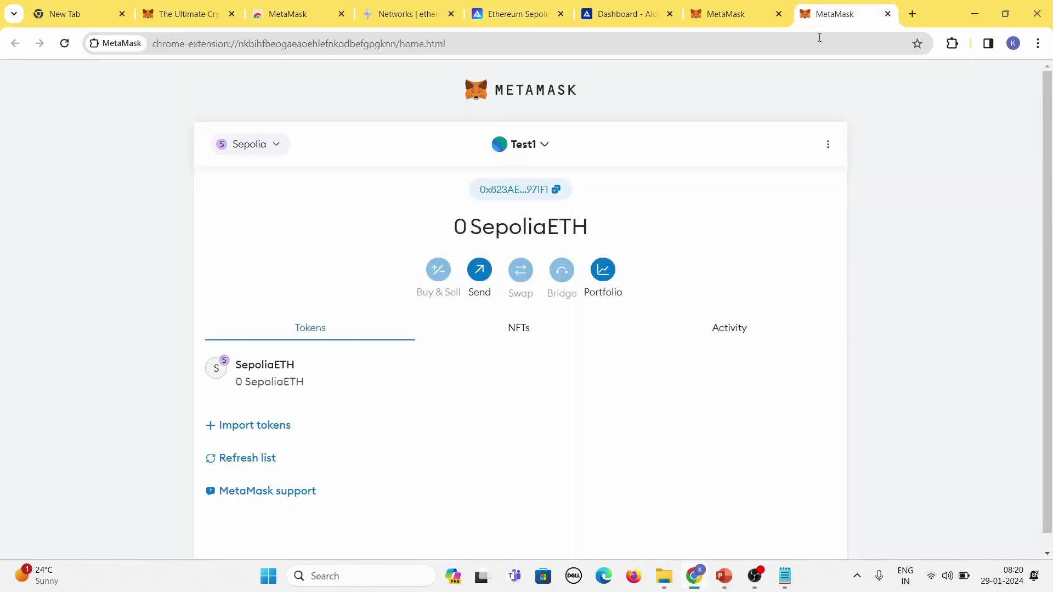
click(65, 45)
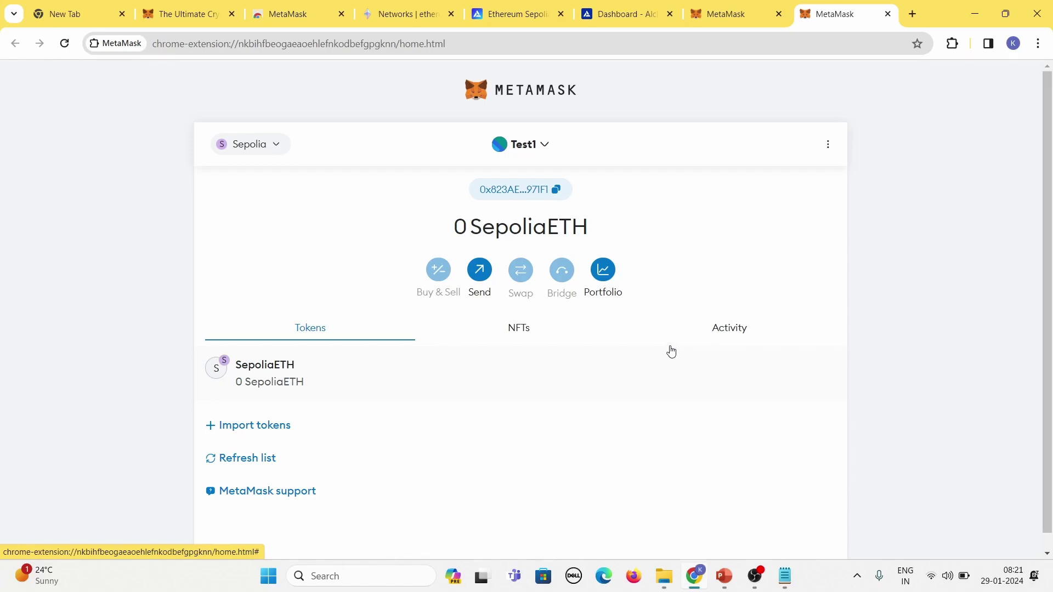
click(65, 43)
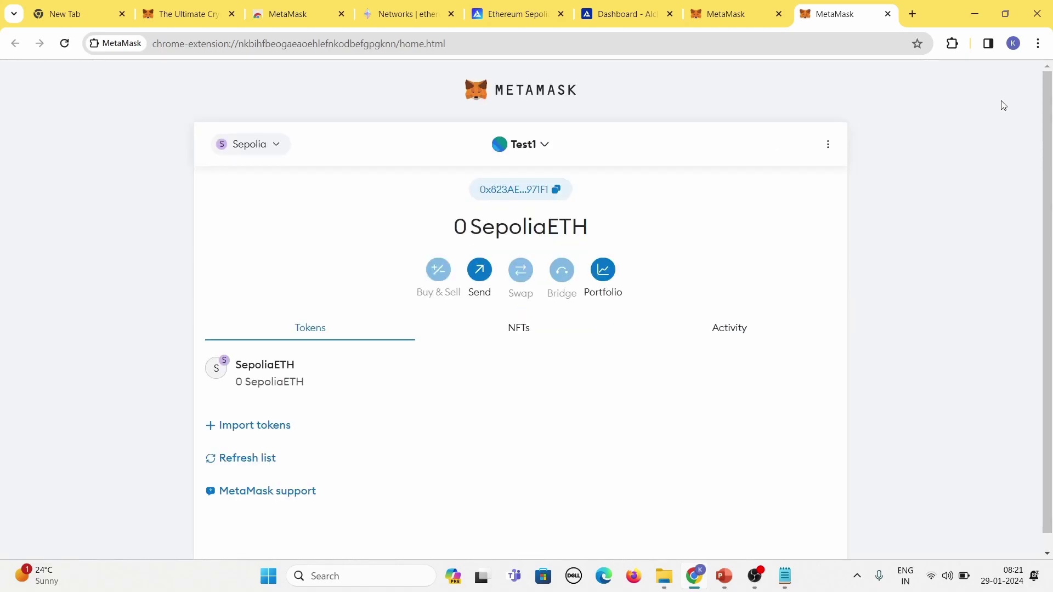
click(953, 44)
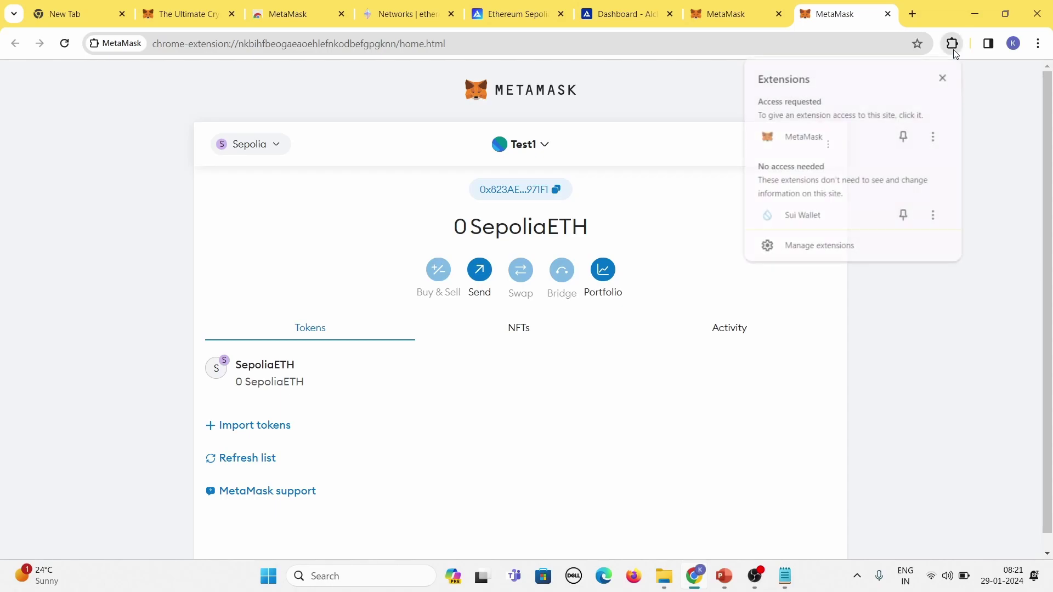
click(840, 144)
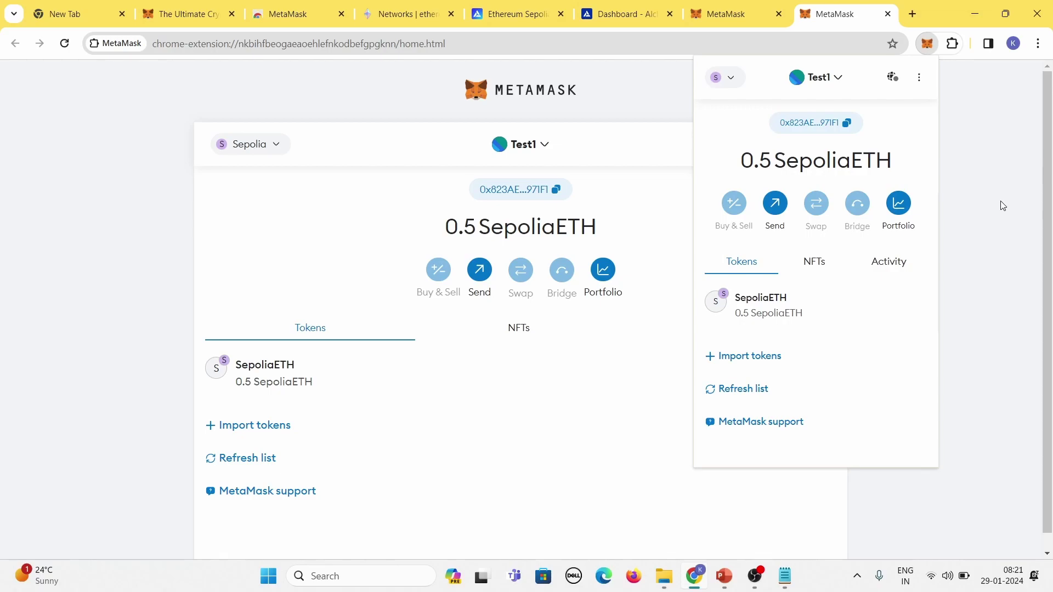
click(987, 226)
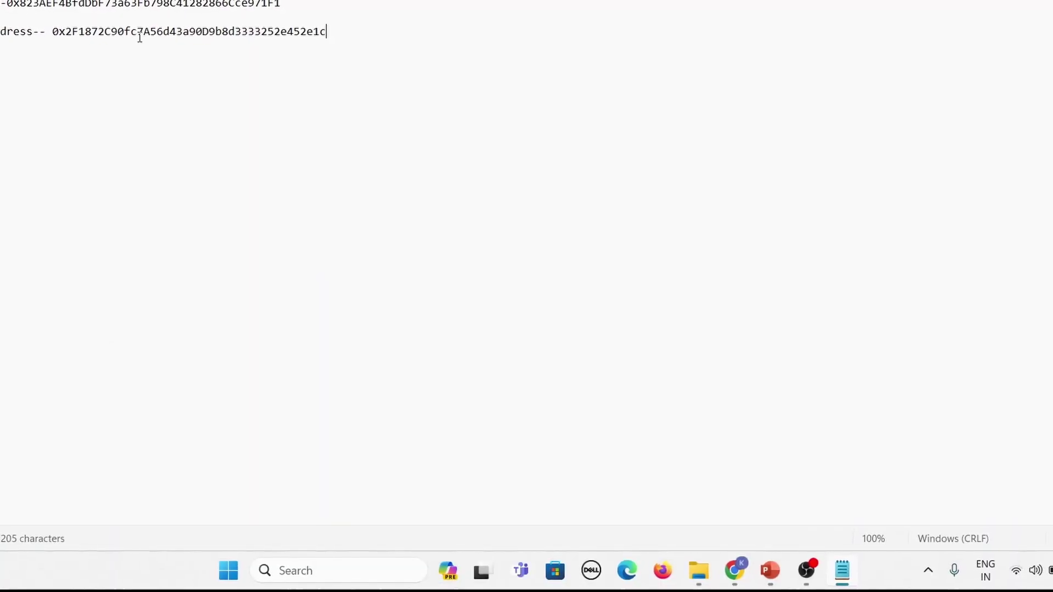
- Copy the second wallet address from the Notepad notes as the recipient for the transfer
drag(328, 33, 56, 37)
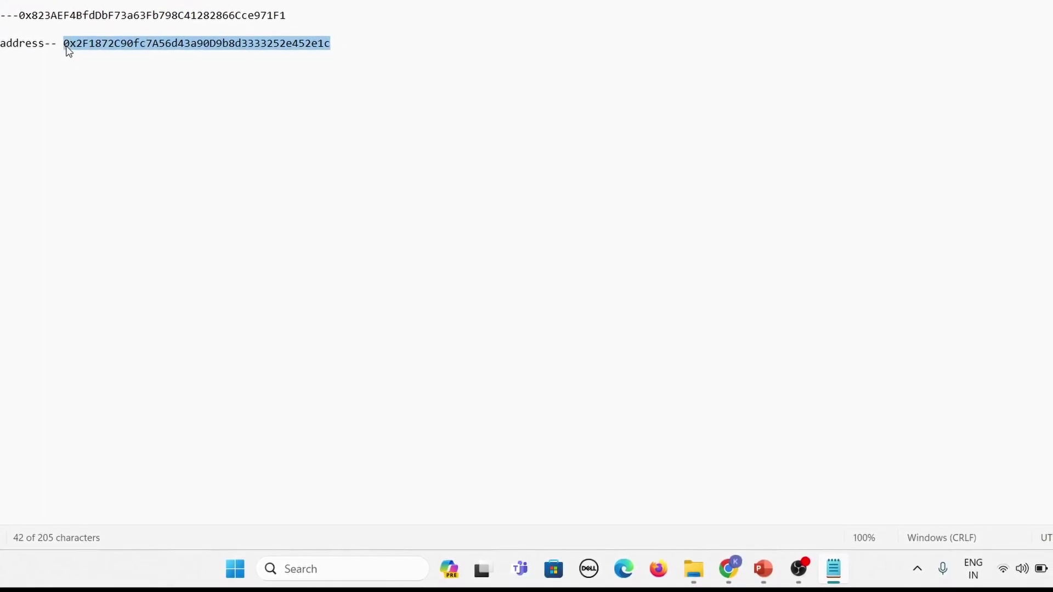
right_click(71, 48)
click(132, 138)
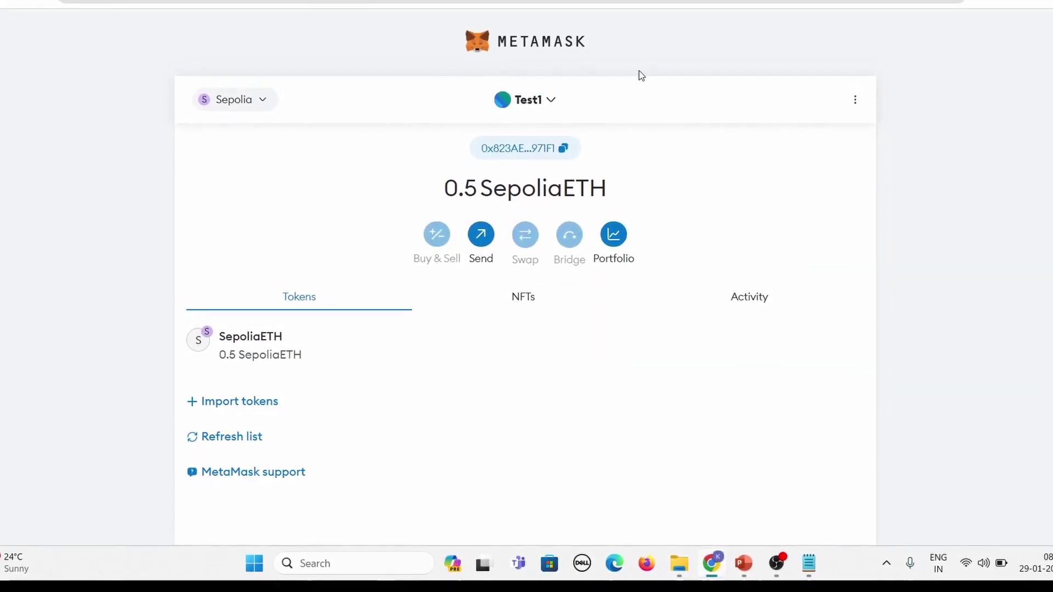
- Open the SepoliaETH asset of Test1 and start a send to the copied recipient address
click(980, 6)
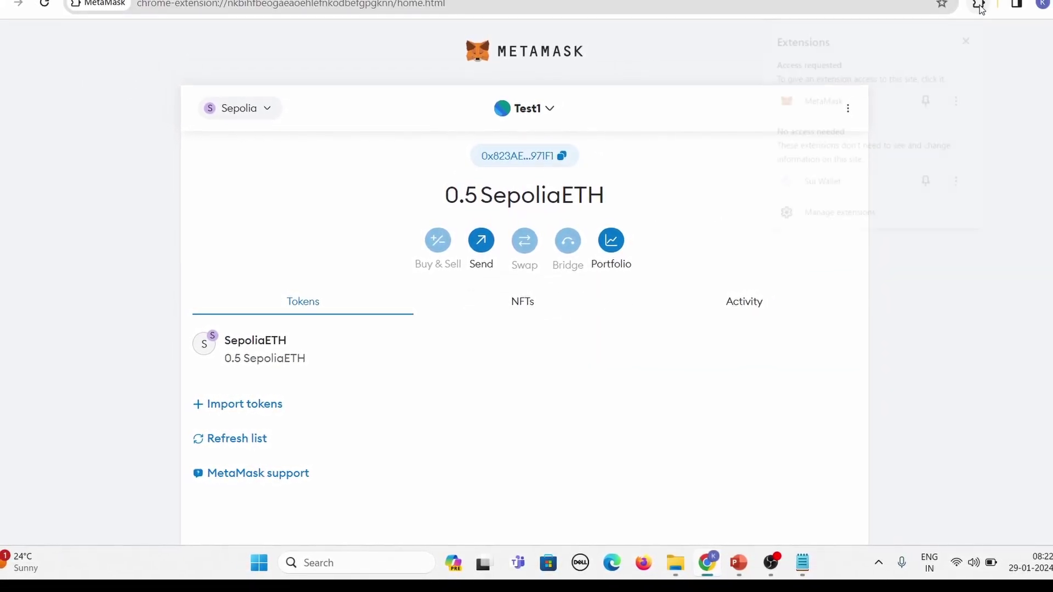
click(926, 101)
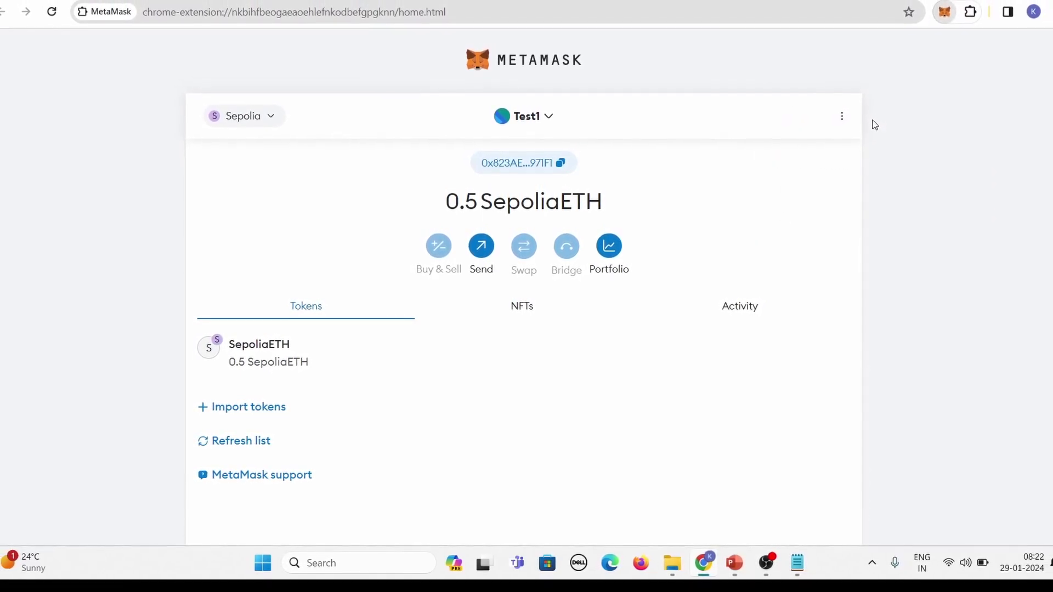
click(945, 11)
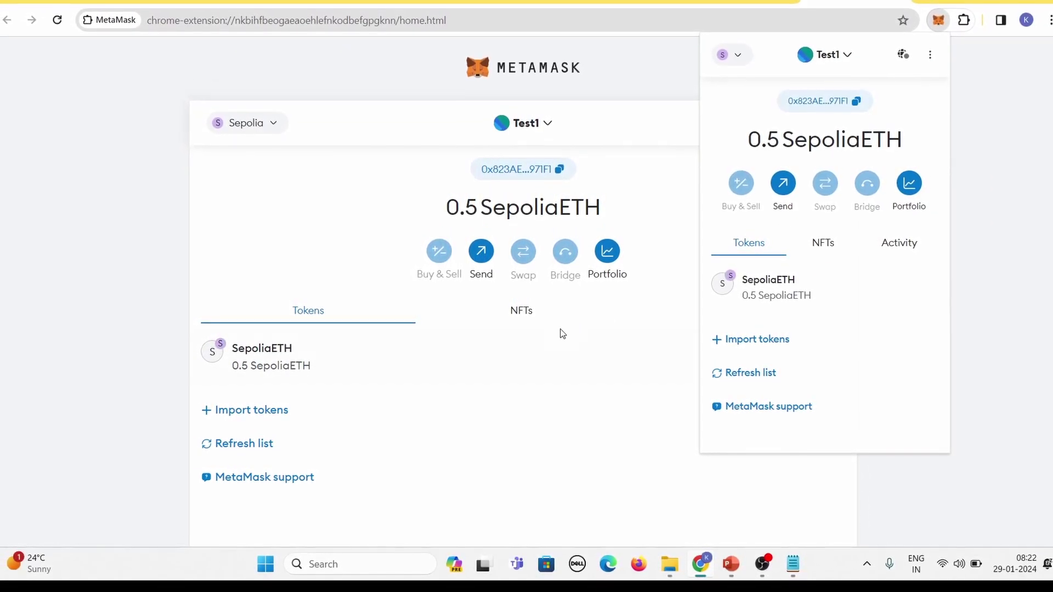
click(572, 355)
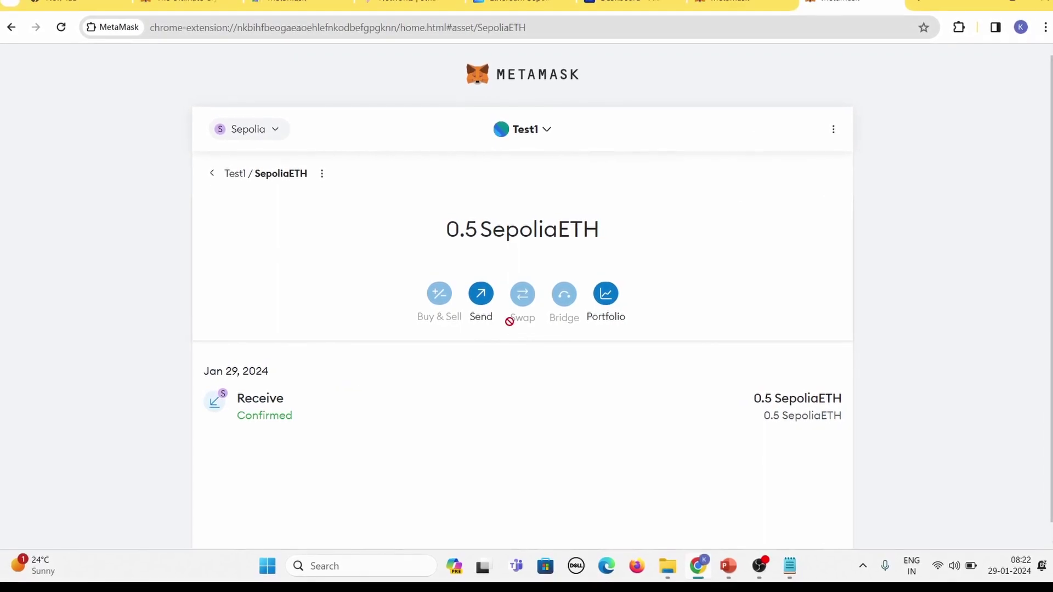
click(481, 295)
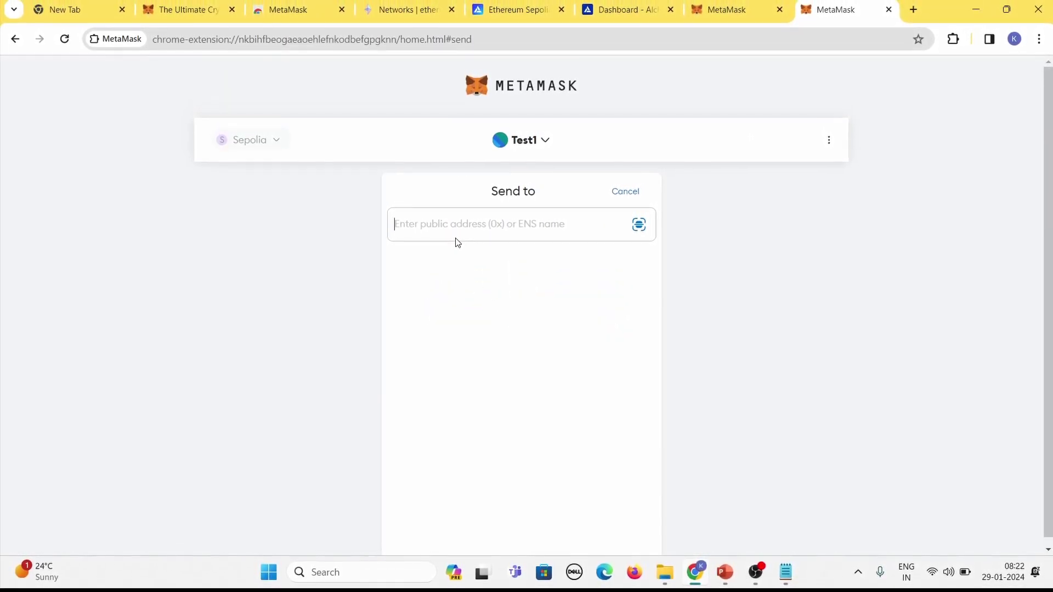
key(ctrl+v)
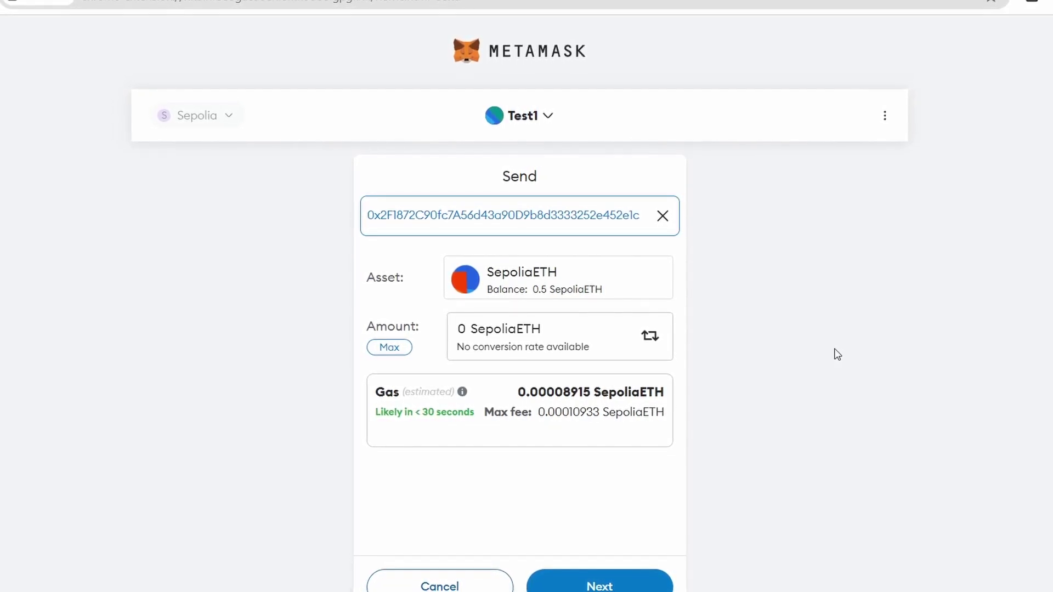
- Set the send amount to the maximum, review the gas fee and total, and confirm the SepoliaETH transaction
click(371, 350)
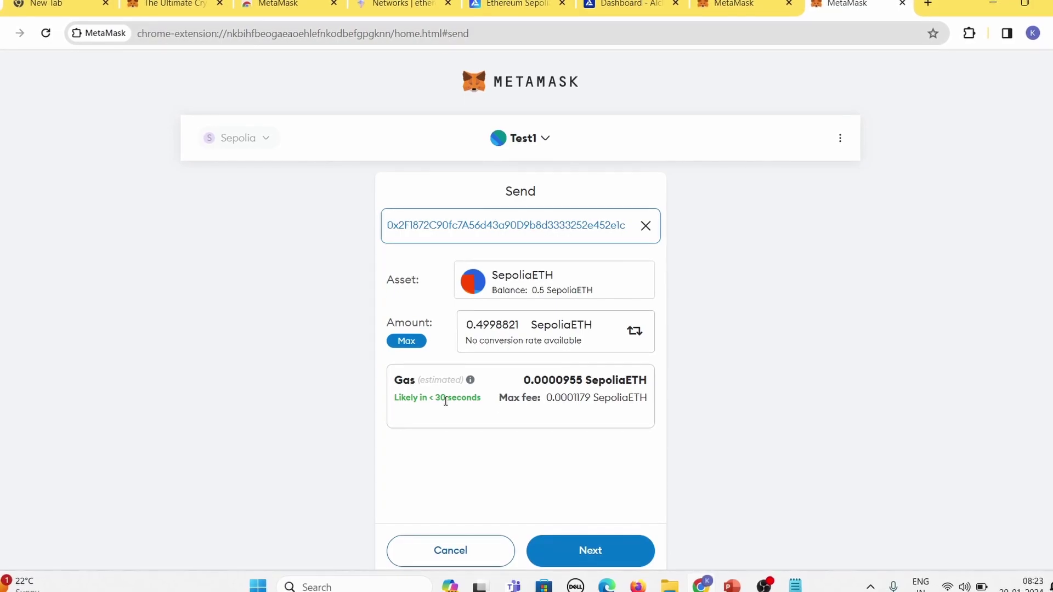
mouse_move(470, 381)
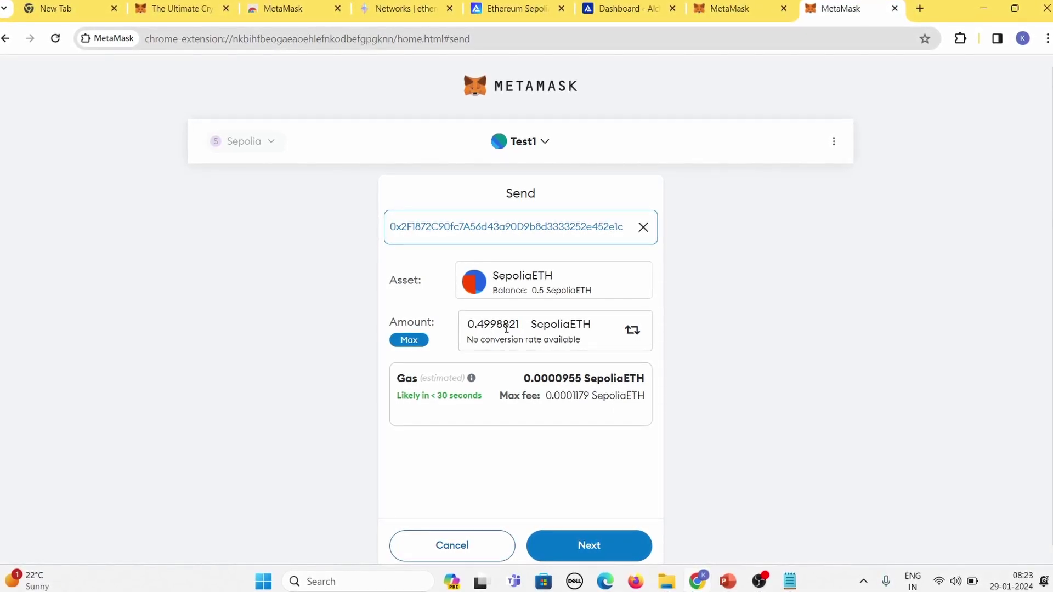
click(588, 541)
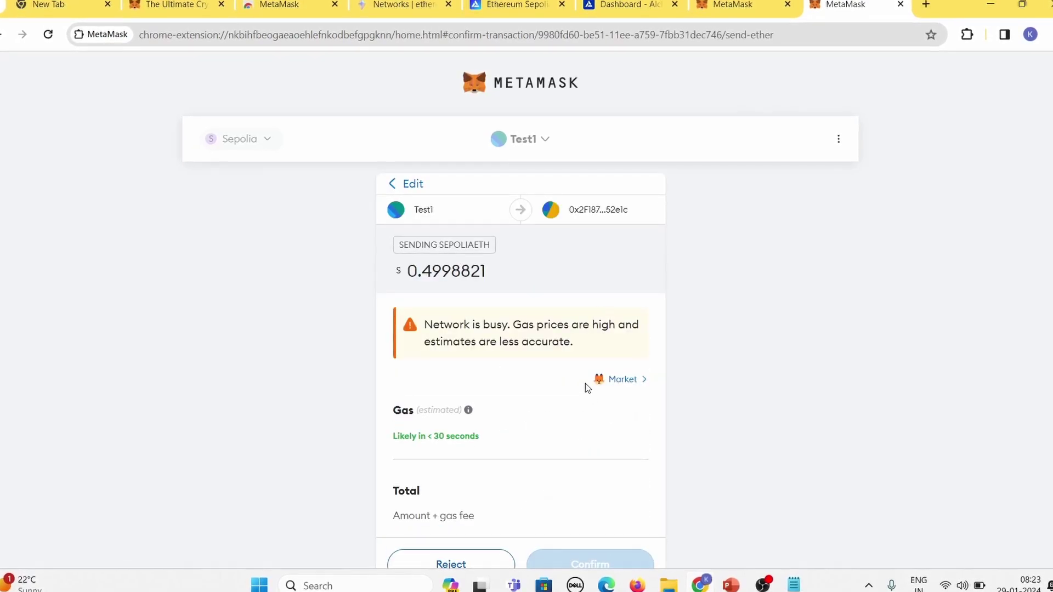
scroll(582, 382, down, 2)
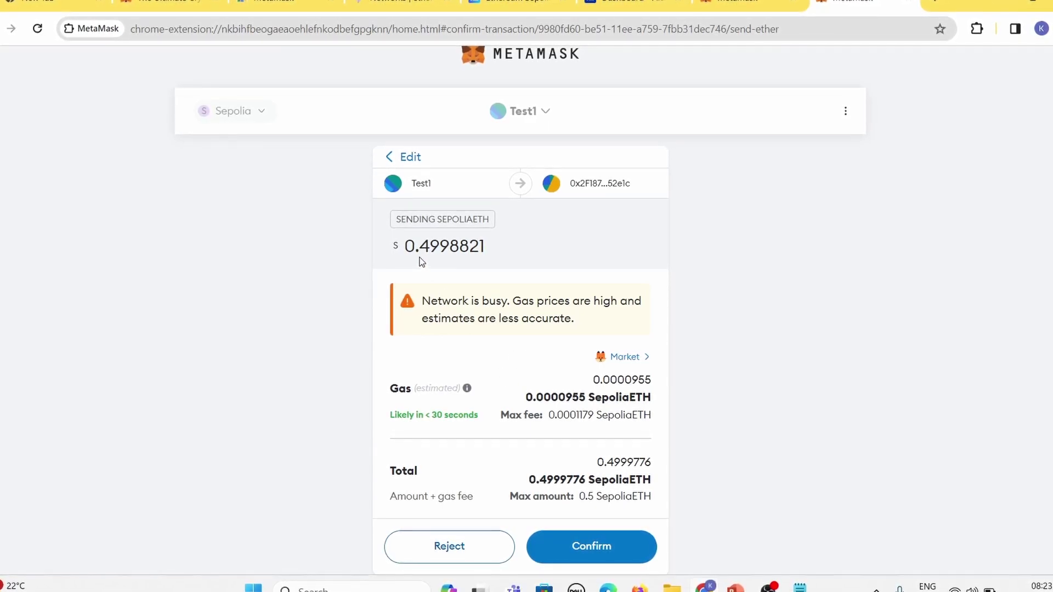
click(633, 553)
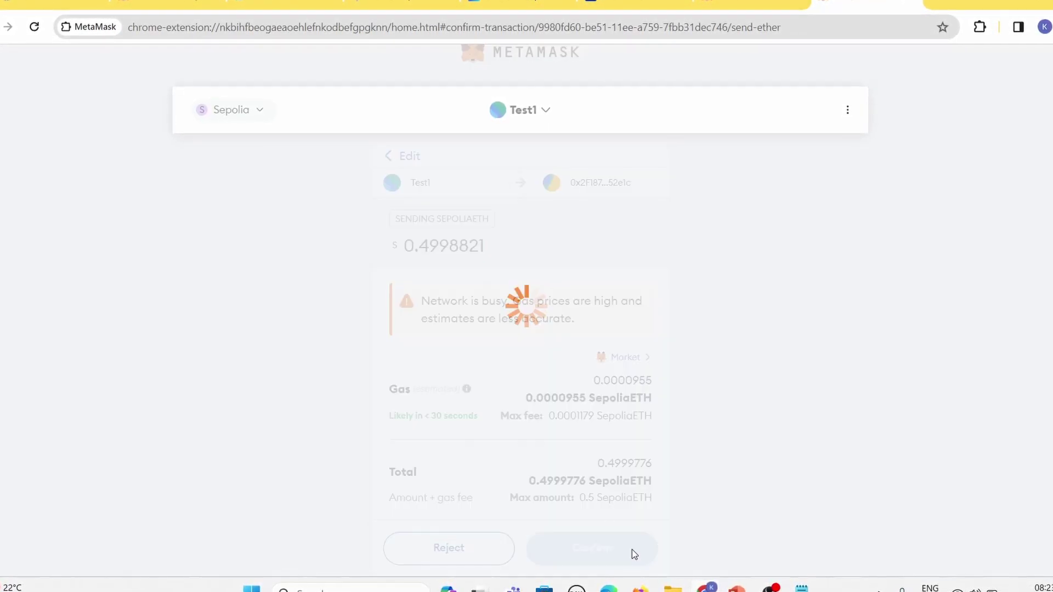
- Reload the wallet and check the status of the send transaction in the Test1 activity list
scroll(549, 493, down, 1)
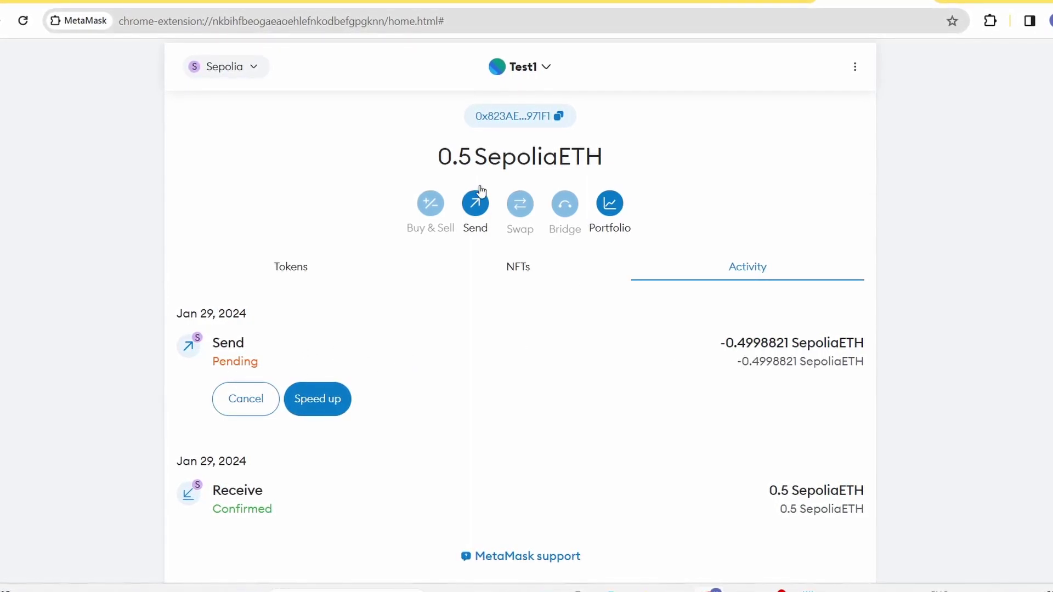
click(28, 25)
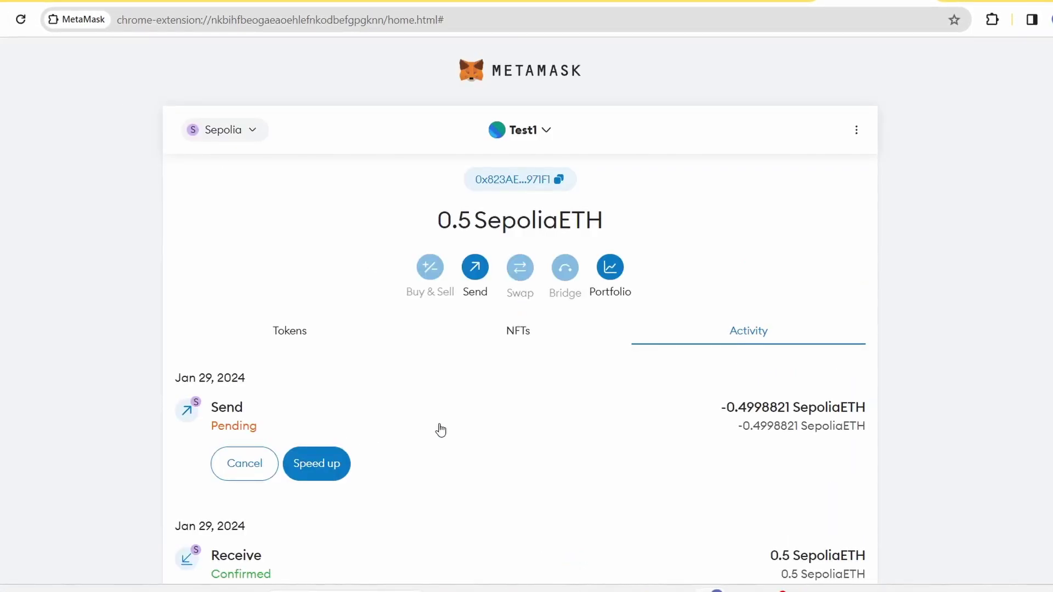
scroll(554, 419, down, 1)
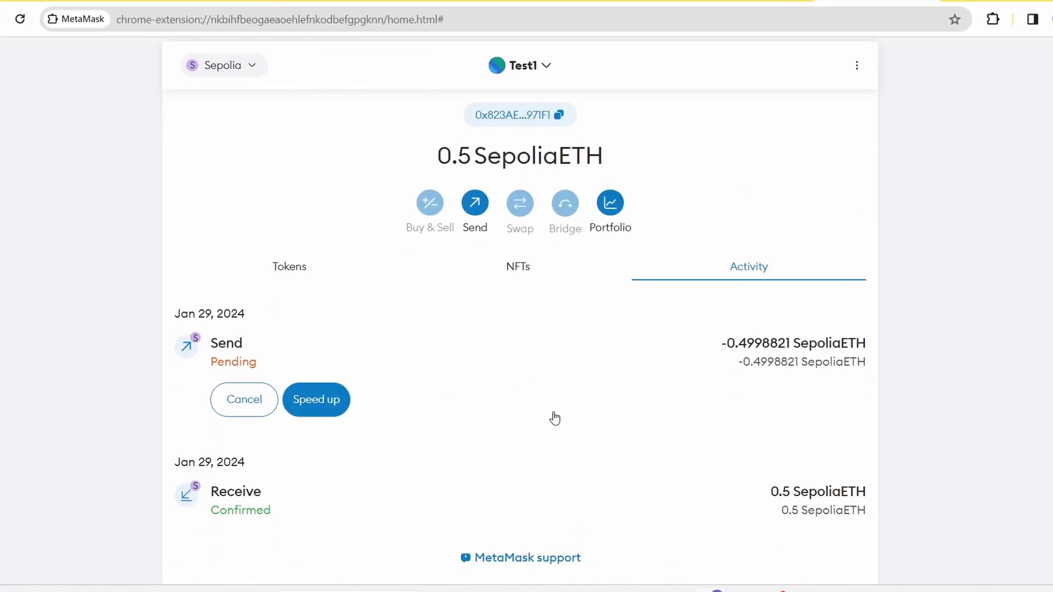